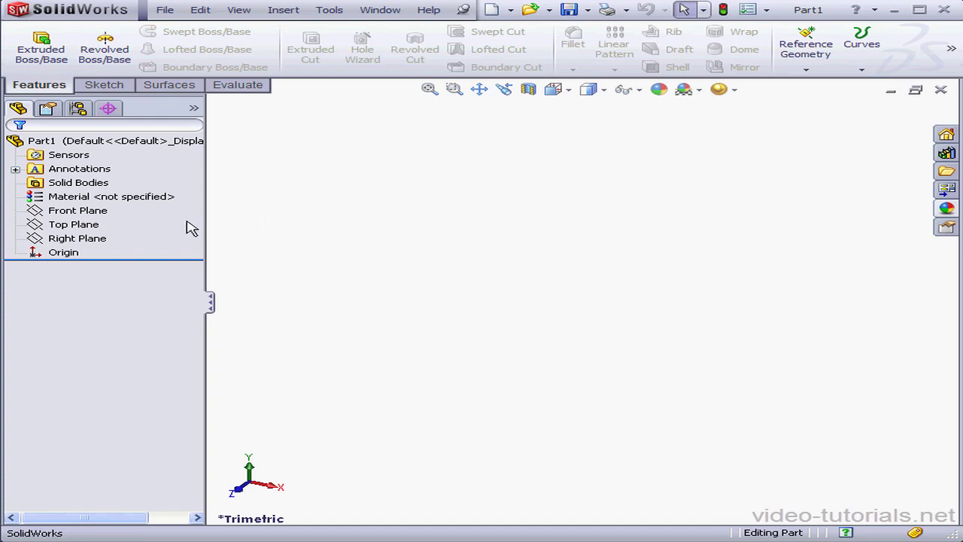
Start a sketch on the Top Plane and draw a corner rectangle around the origin
right_click(97, 224)
left_click(107, 197)
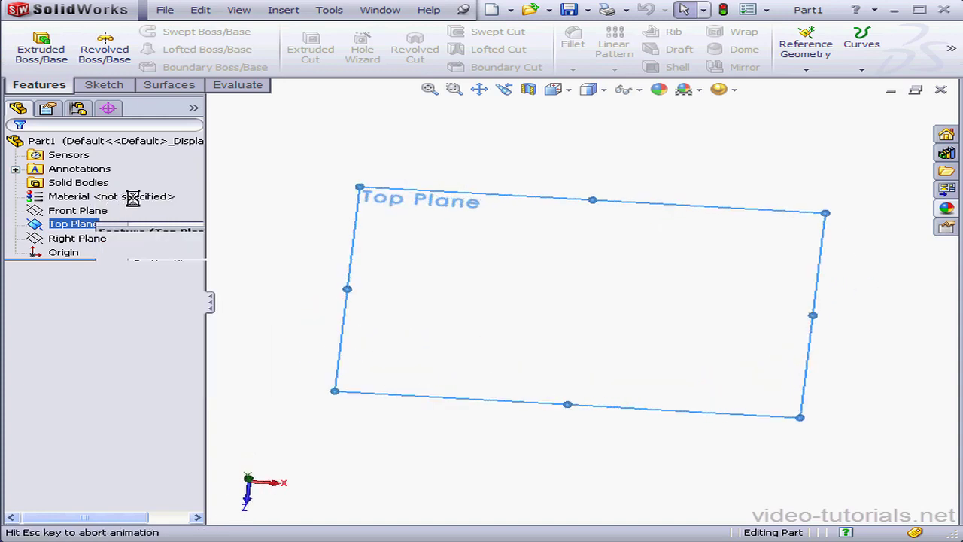
left_click(133, 48)
mouse_move(435, 358)
left_mouse_down()
mouse_move(660, 291)
mouse_move(742, 177)
left_mouse_up()
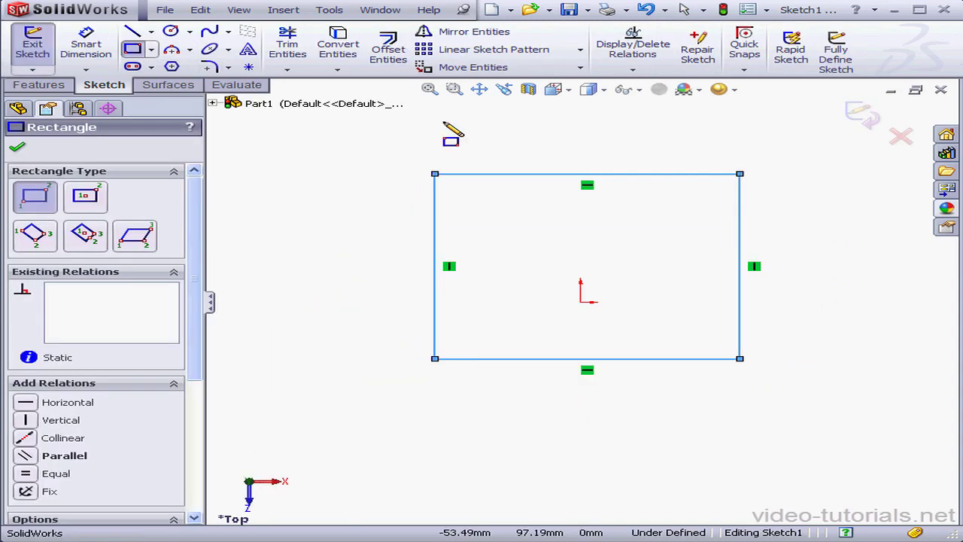
Draw a diagonal centerline about 155 mm long from the rectangle's lower-left corner to its upper-right corner
left_click(151, 32)
left_click(150, 64)
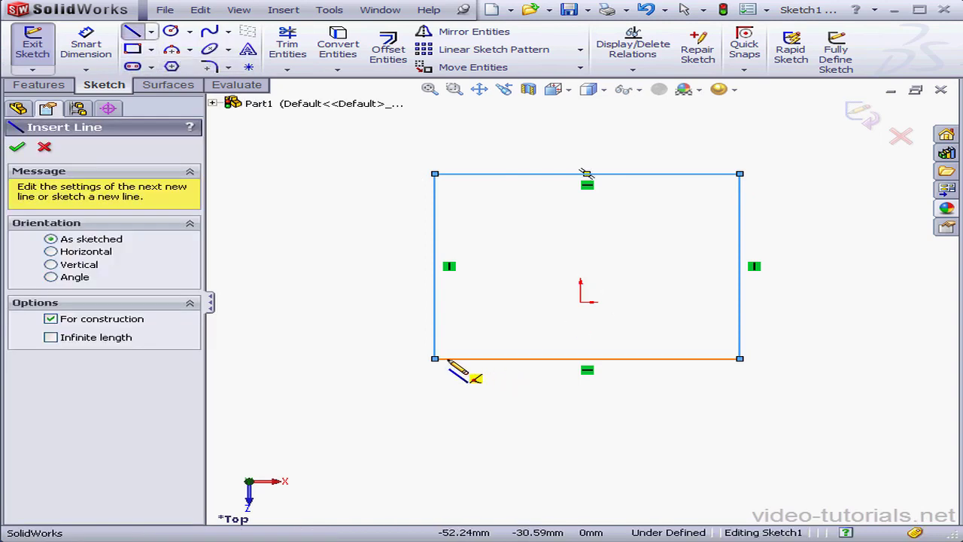
left_click(434, 358)
left_click(741, 175)
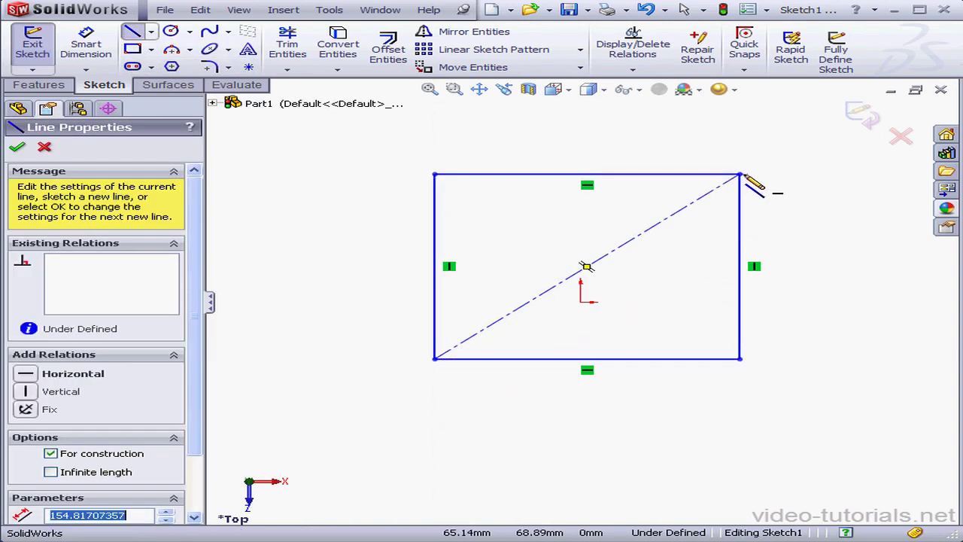
right_click(778, 189)
left_click(828, 200)
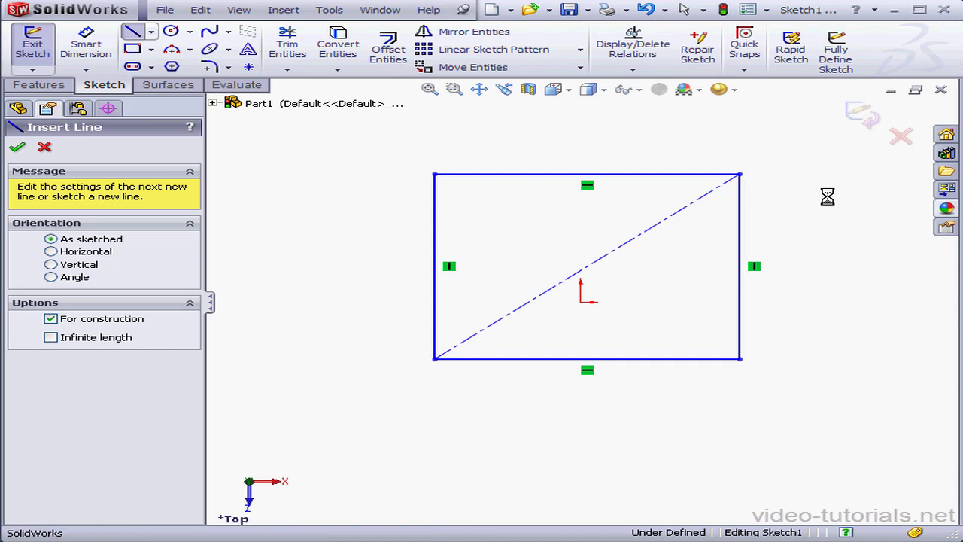
Add a midpoint relation between the diagonal centerline and the origin, and make the rectangle's bottom and right sides equal
left_click(646, 234)
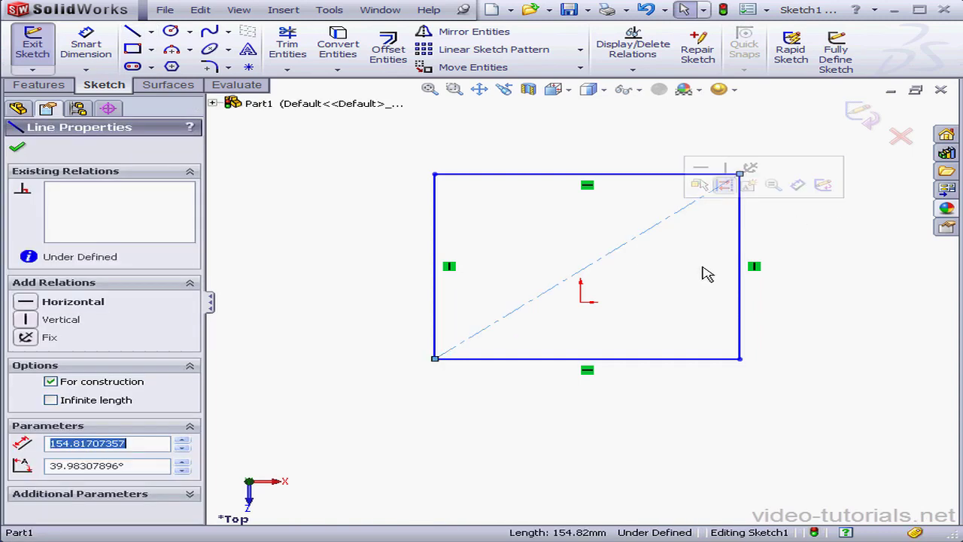
left_click(582, 303, "ctrl")
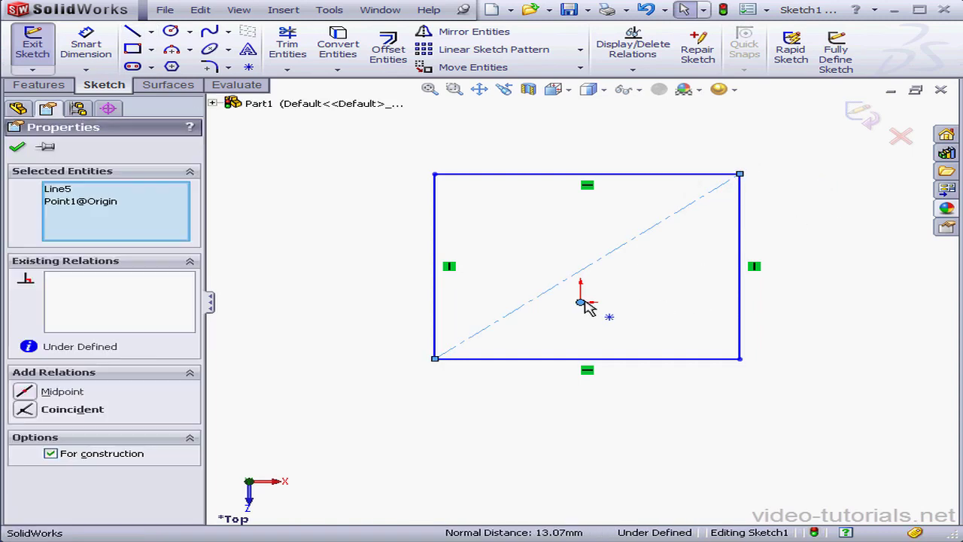
left_click(34, 392)
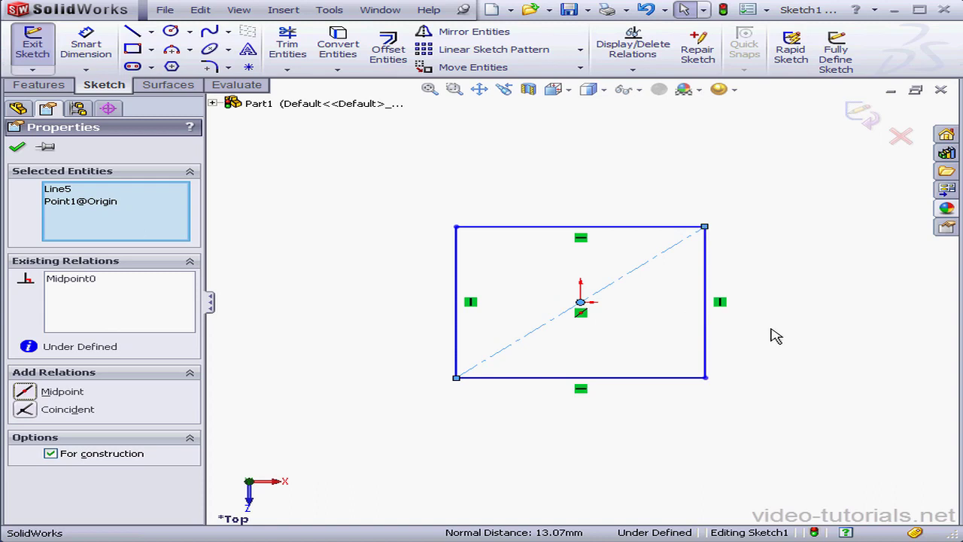
left_click_drag(769, 327, 619, 402)
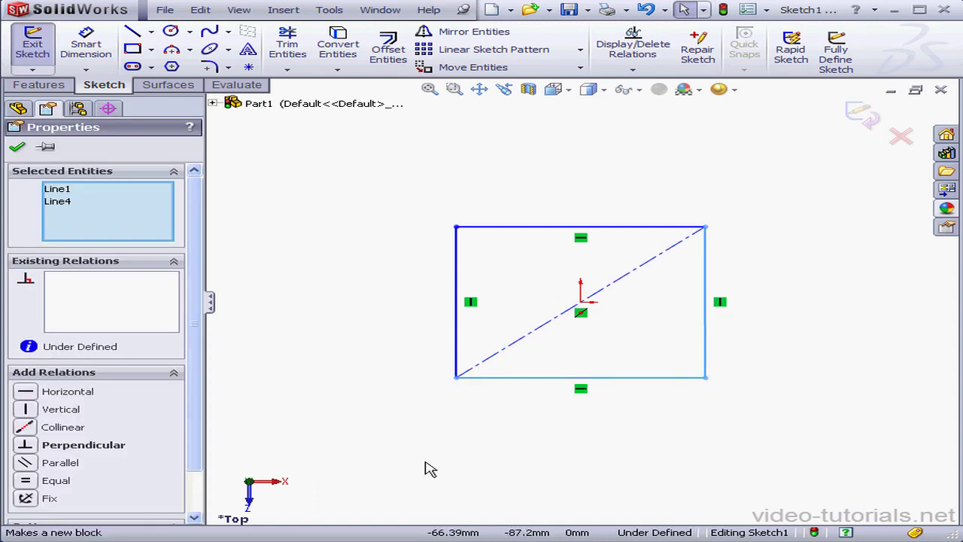
left_click(27, 482)
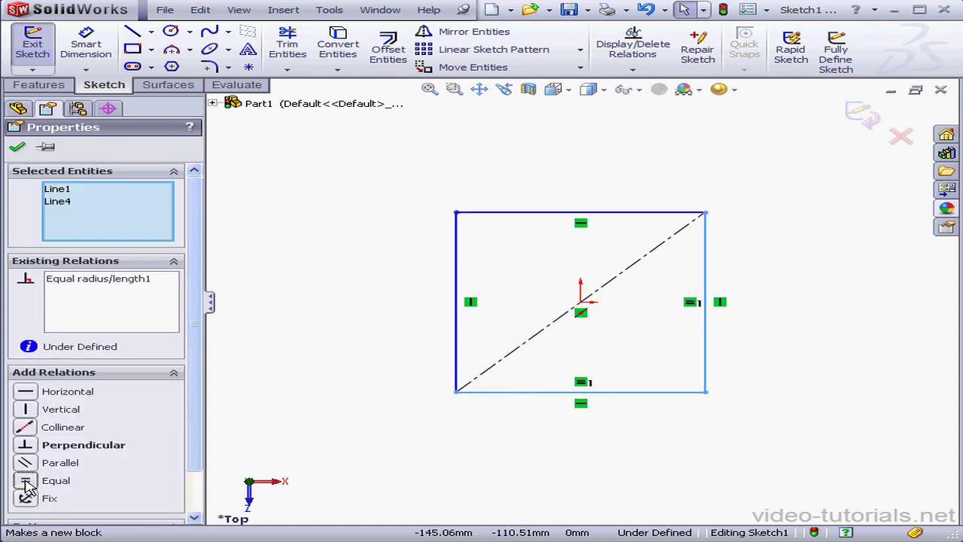
left_click(18, 149)
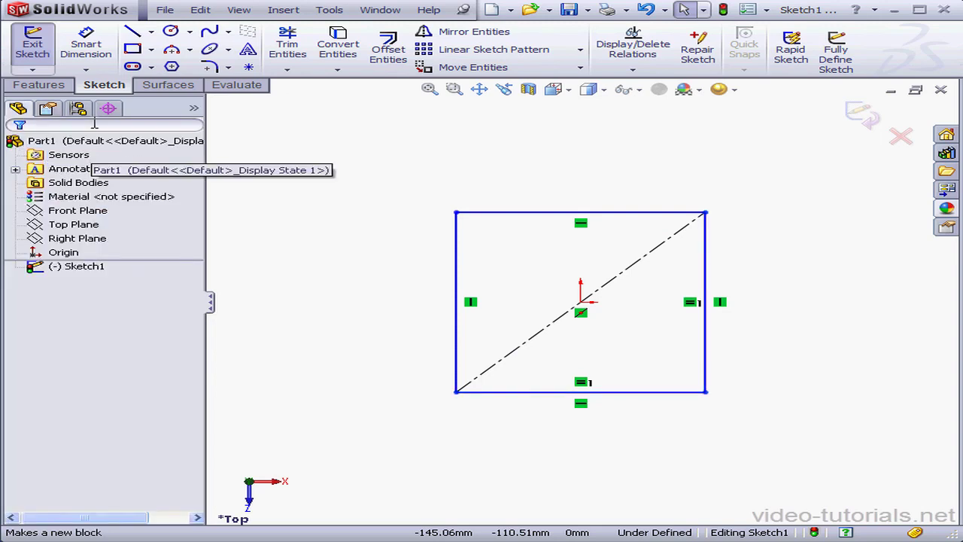
Dimension the rectangle's left side to 150 mm and exit the sketch
left_click(84, 50)
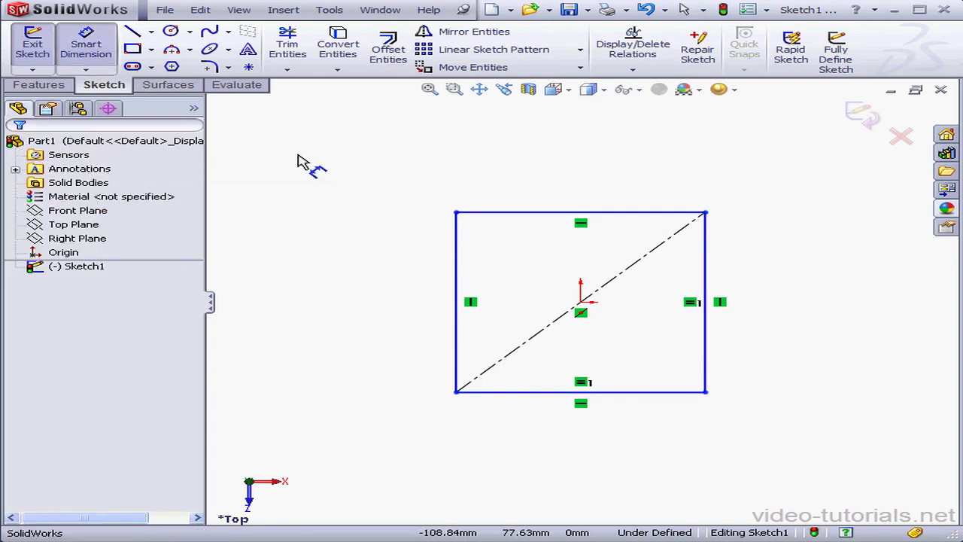
left_click(456, 301)
left_click(436, 302)
type("150")
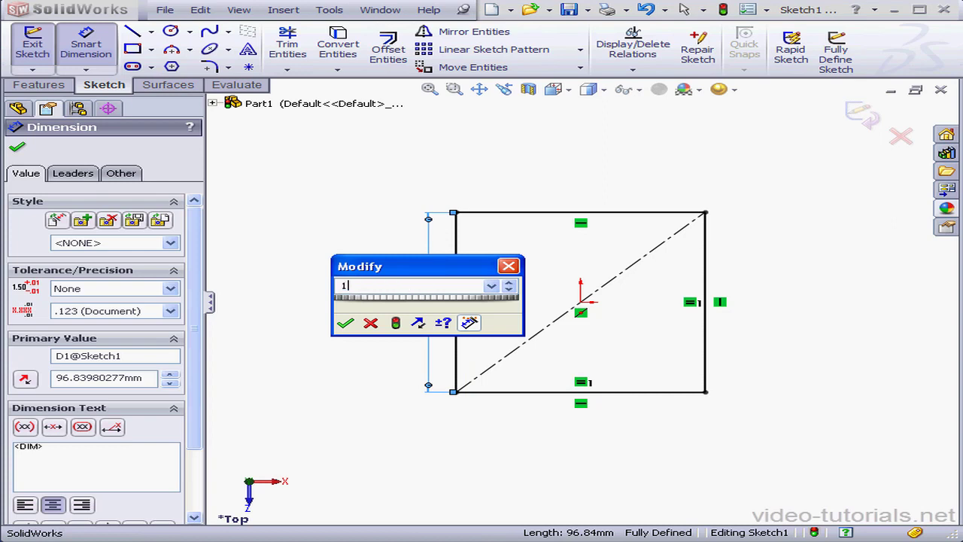
left_click(345, 322)
left_click(866, 117)
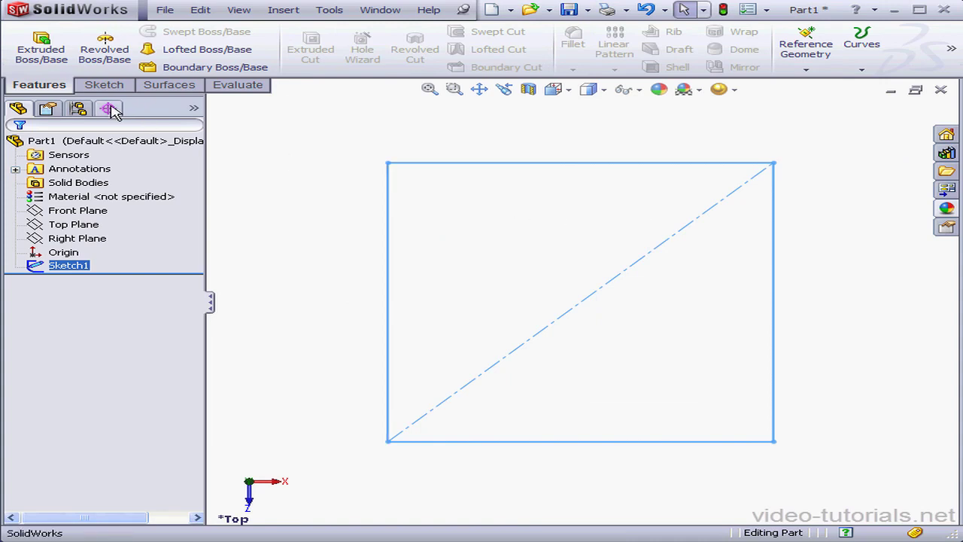
Extrude the square sketch as a boss, blind 10 mm in both directions from the sketch plane
left_click(41, 47)
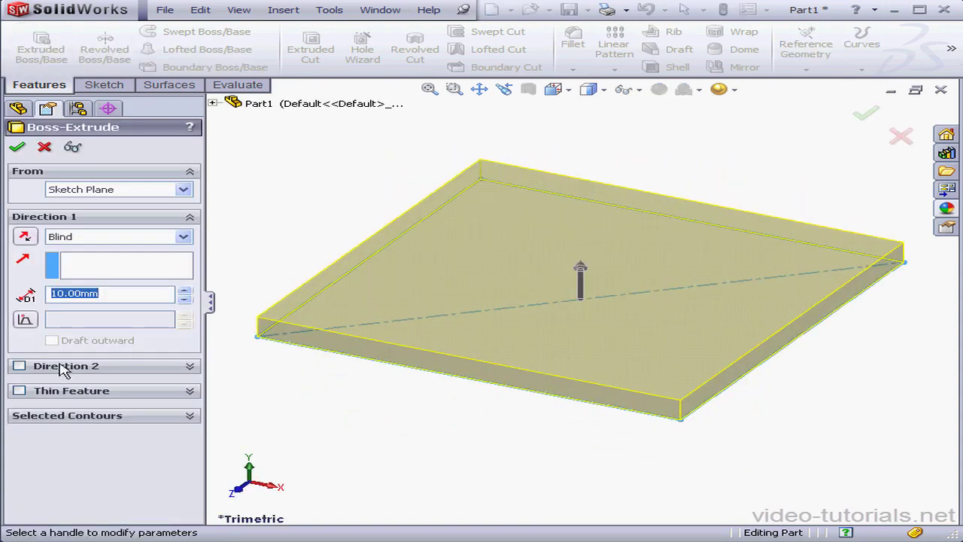
left_click(19, 366)
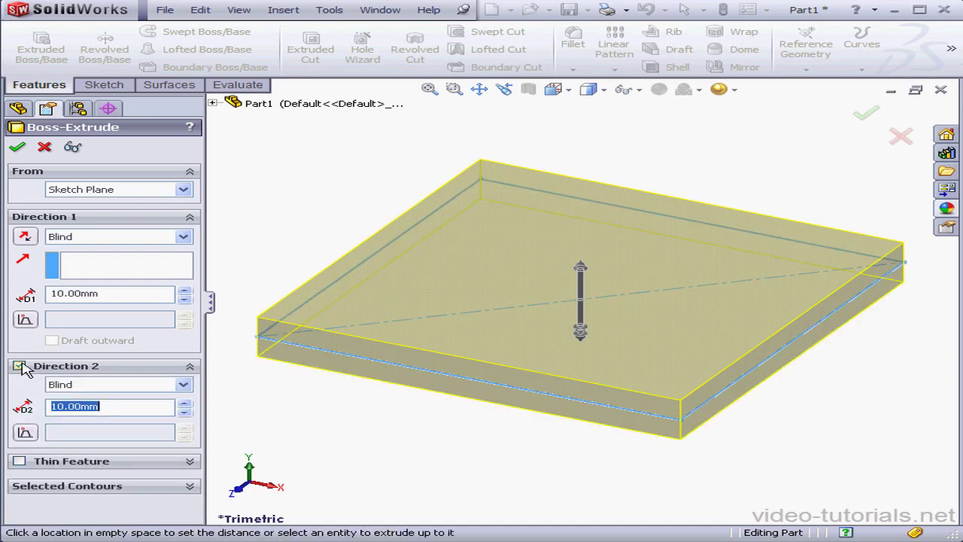
left_click(16, 148)
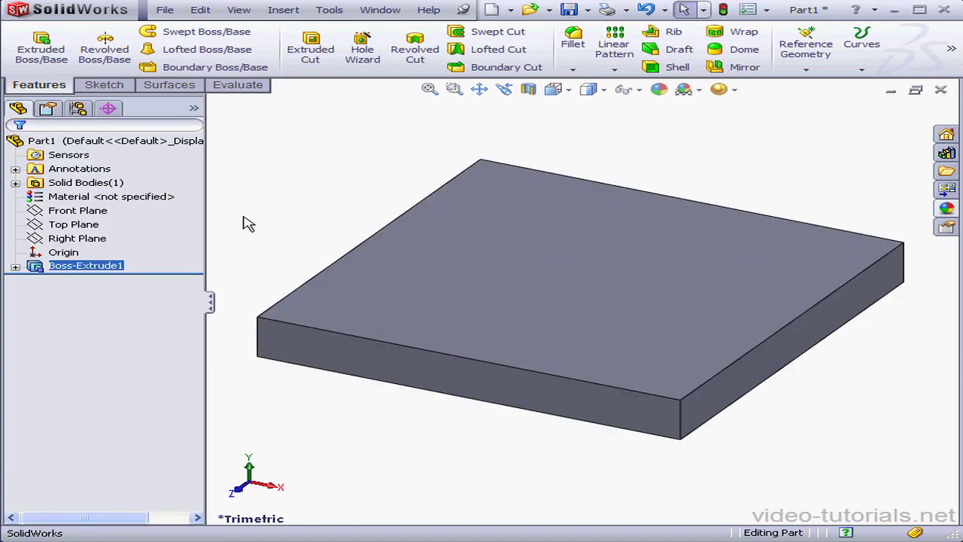
On the plate's front side face, sketch a right triangle across the upper edge, with a horizontal top about 10.4 mm long and a slanted side about 20.8 mm
right_click(351, 359)
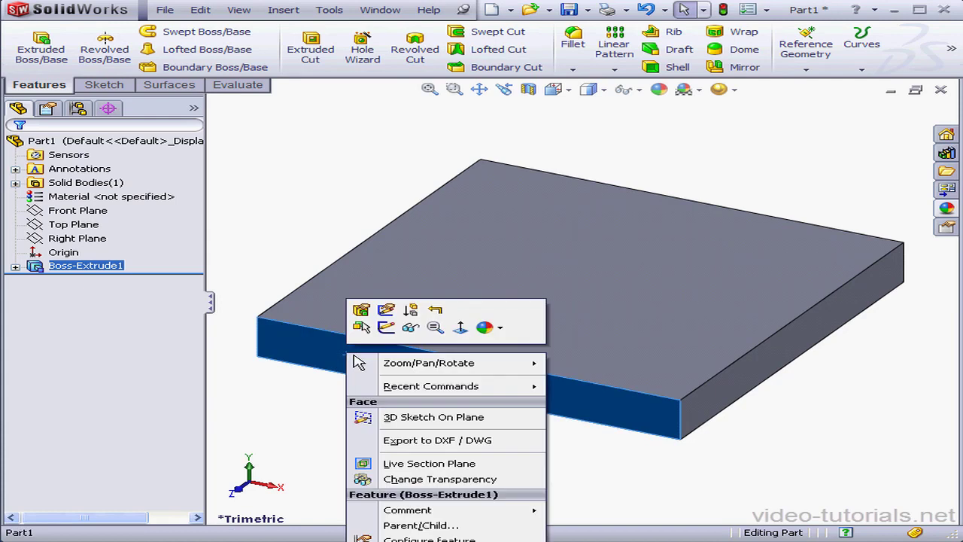
left_click(388, 329)
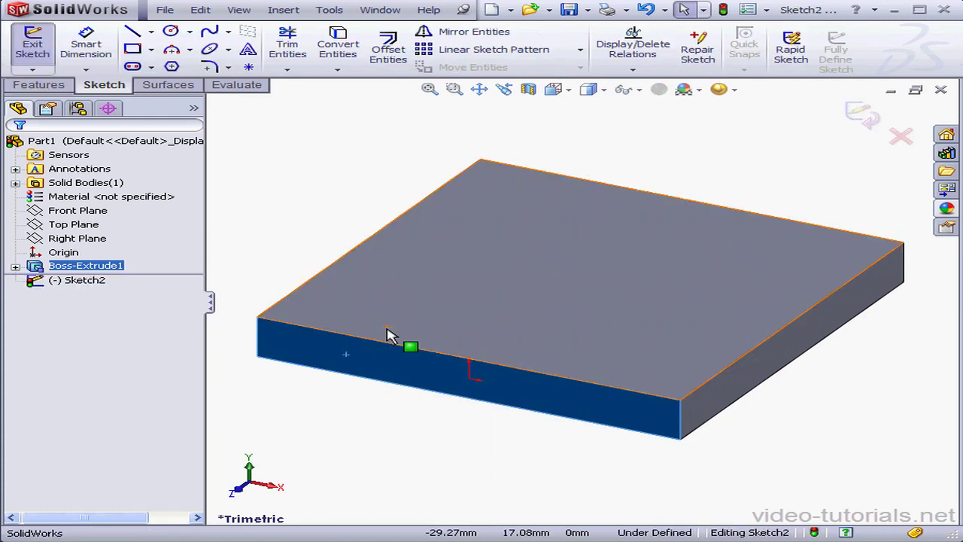
left_click(569, 91)
left_click(663, 146)
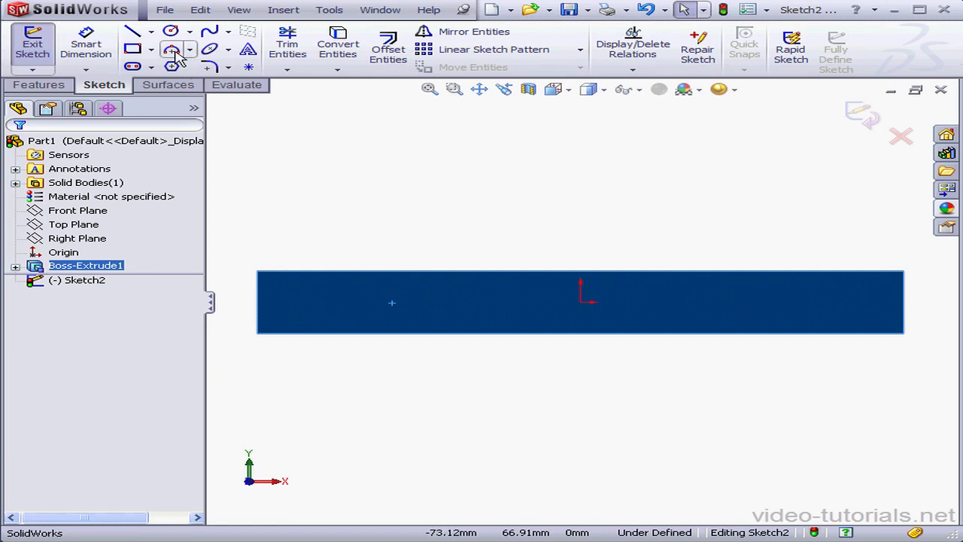
left_click(132, 31)
left_click(426, 246)
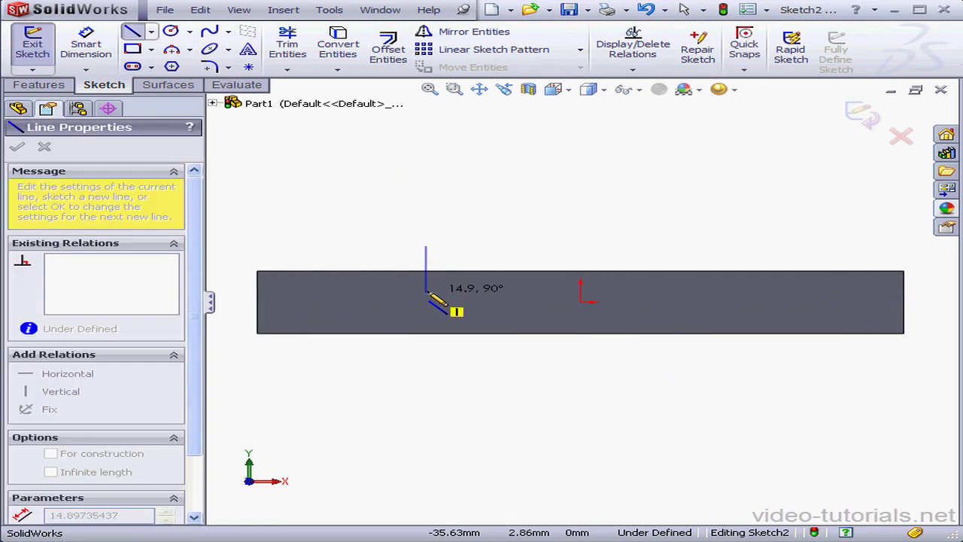
left_click(426, 302)
left_click(458, 247)
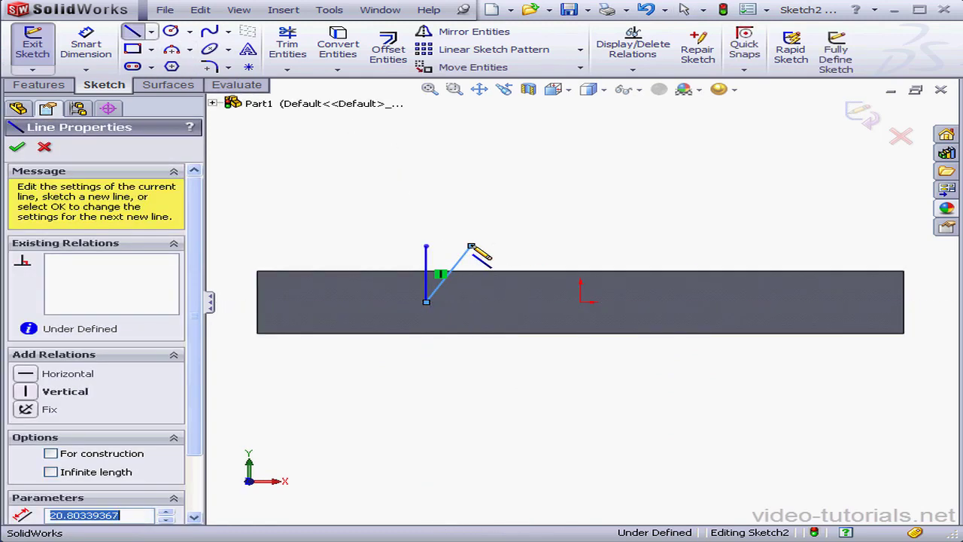
left_click(426, 246)
right_click(491, 241)
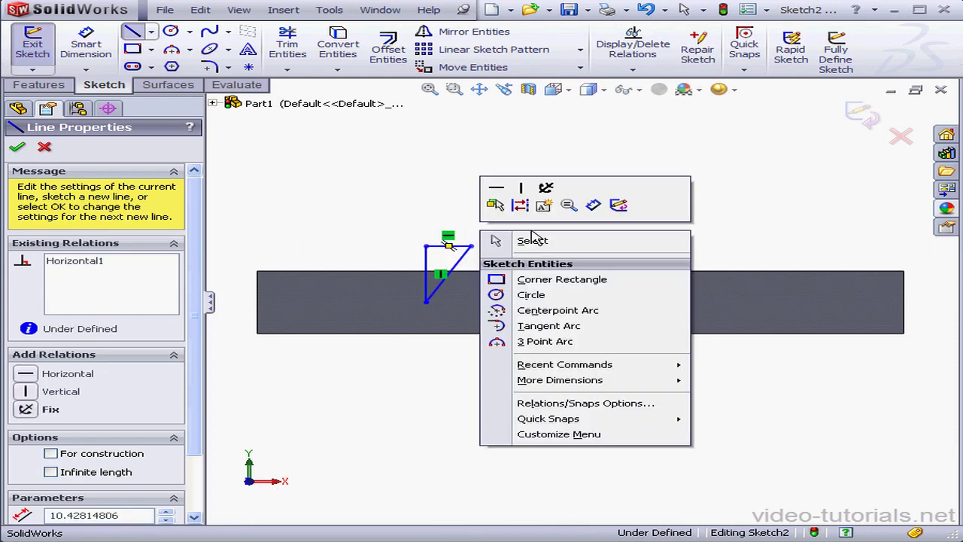
left_click(536, 238)
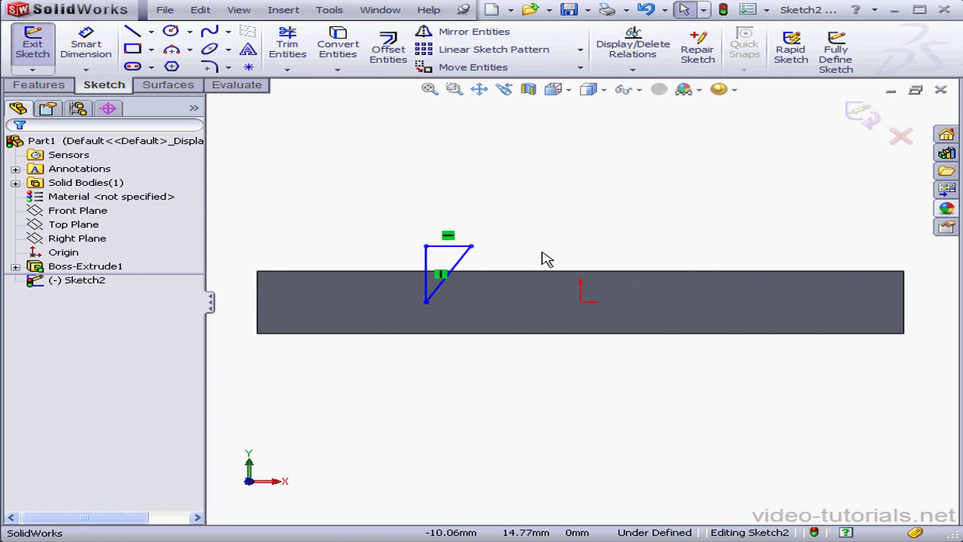
Add a horizontal relation between the triangle's lower vertex and the origin, and exit the sketch
left_click(581, 303)
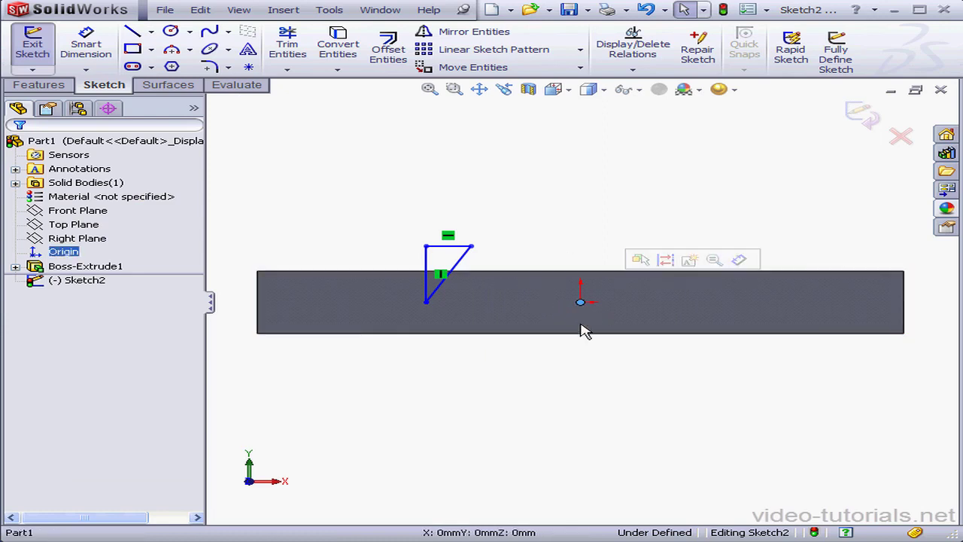
left_click(427, 302)
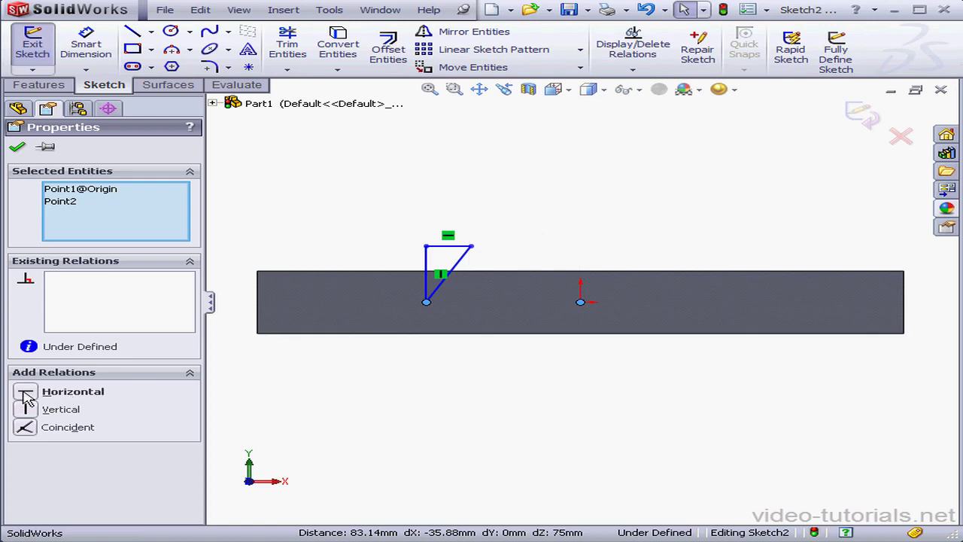
left_click(26, 393)
key("Escape")
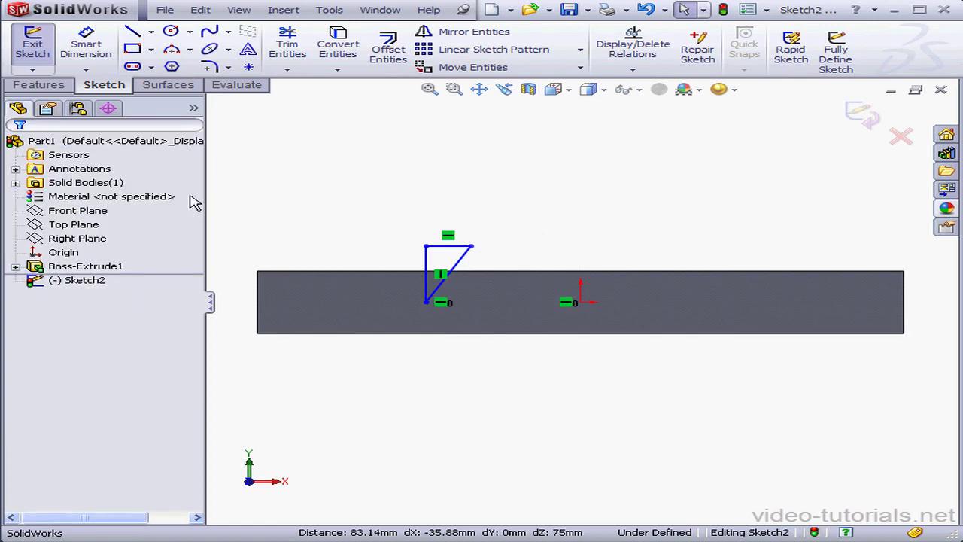
left_click(860, 111)
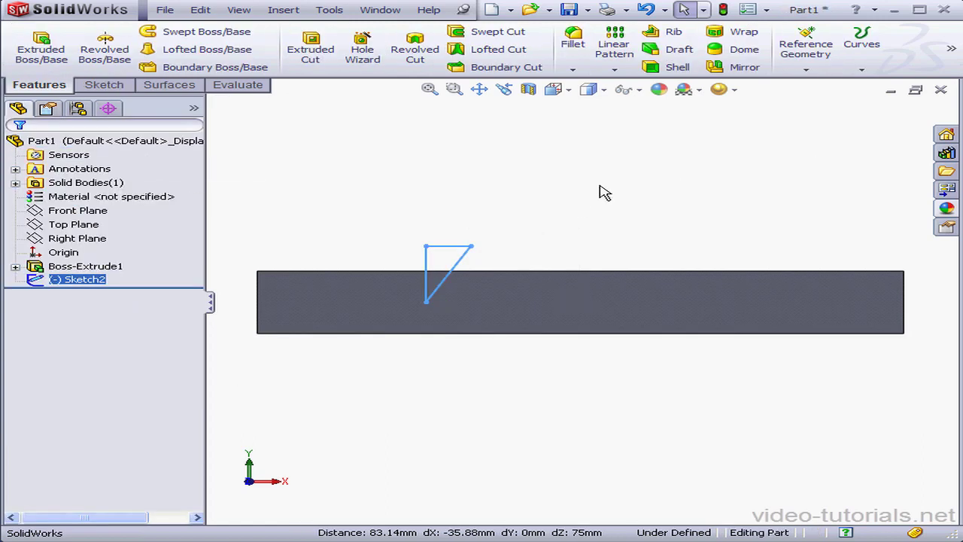
On the Top Plane, sketch an open path: vertical line, horizontal line about 65.5 mm long, vertical line to the front edge, then along it to the corner
right_click(89, 224)
left_click(106, 206)
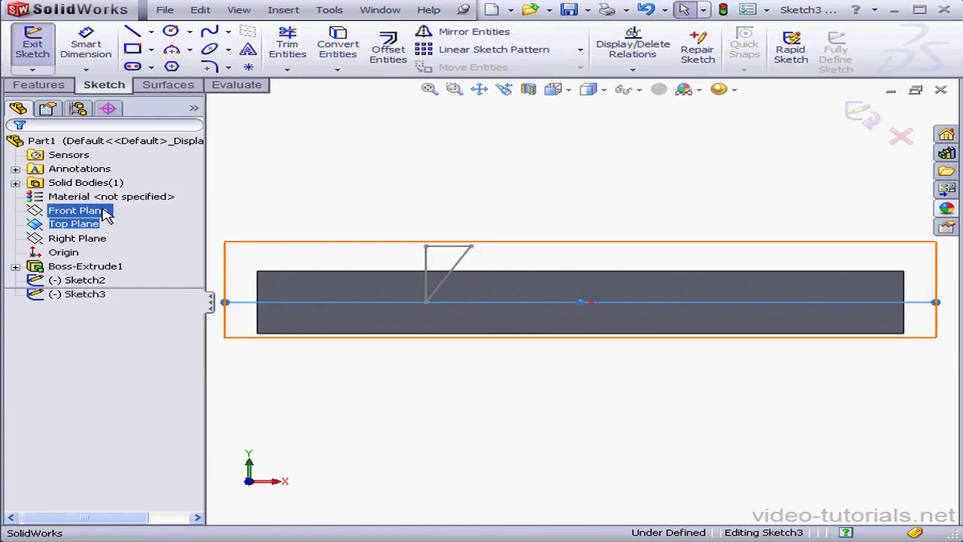
left_click(555, 89)
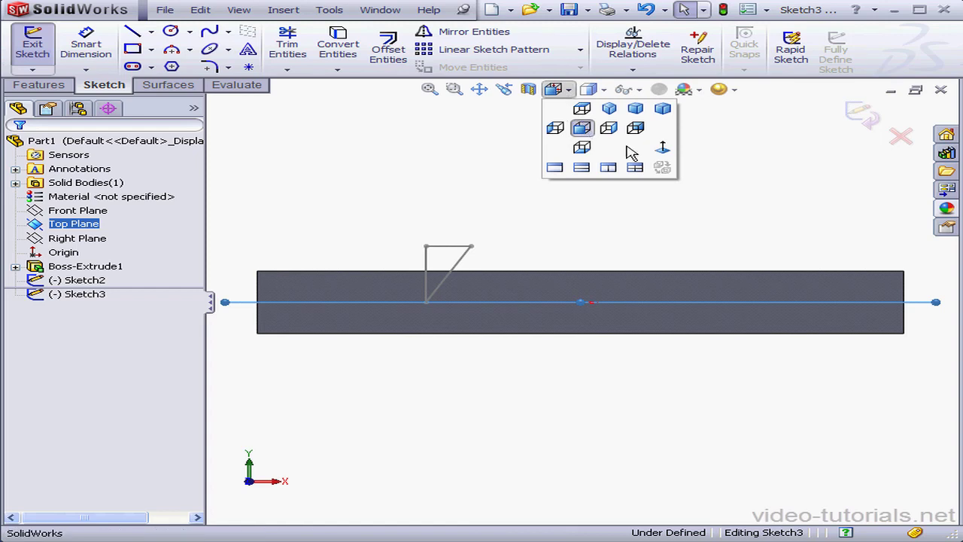
left_click(666, 150)
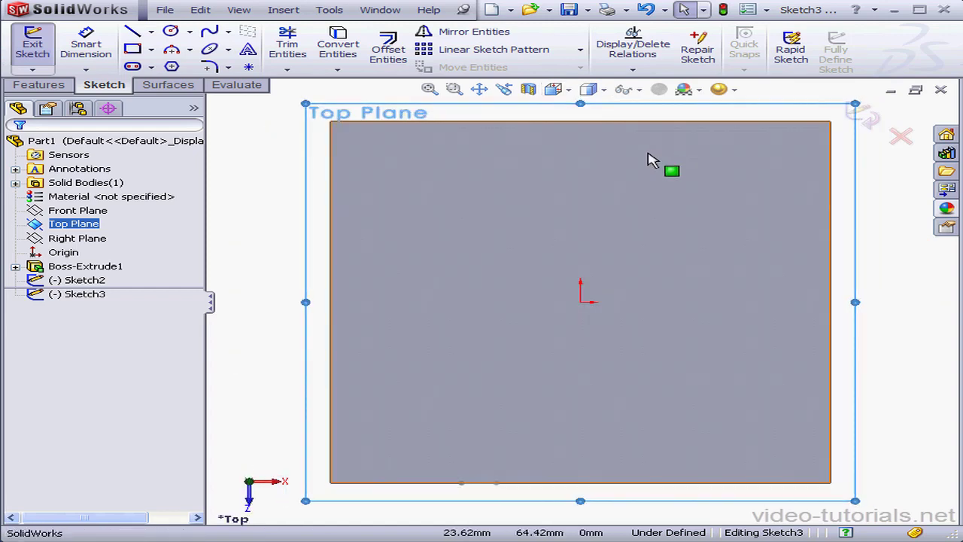
left_click(132, 31)
left_click(466, 458)
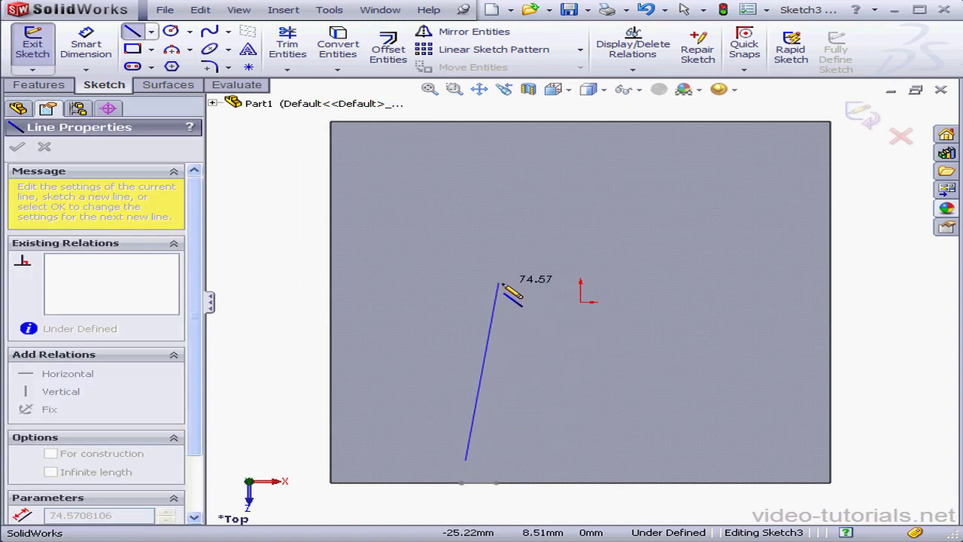
left_click(466, 278)
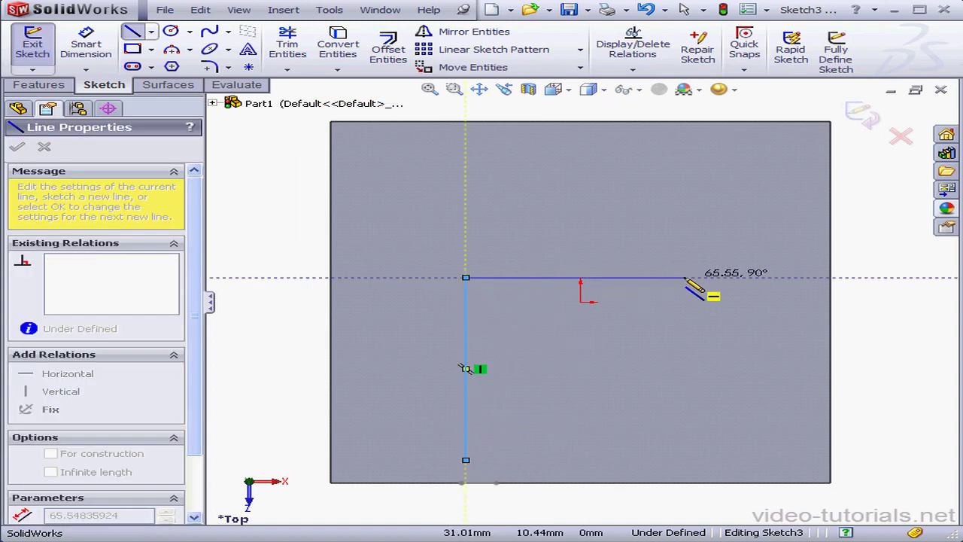
left_click(685, 277)
left_click(684, 482)
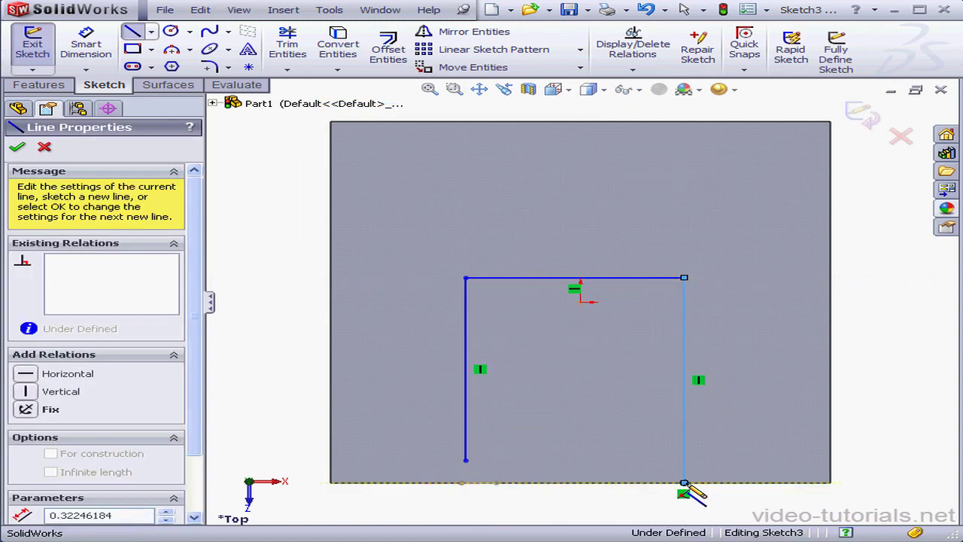
left_click(829, 482)
right_click(858, 460)
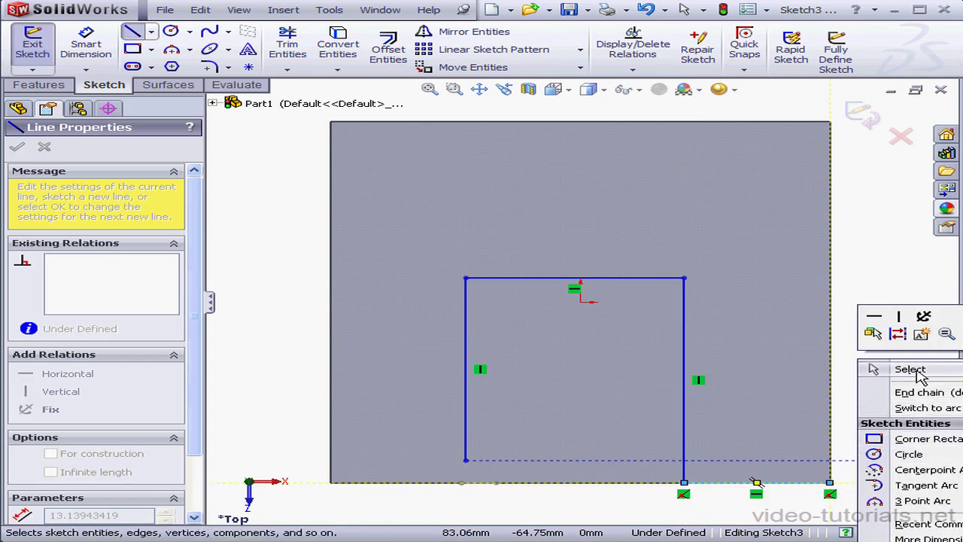
left_click(893, 371)
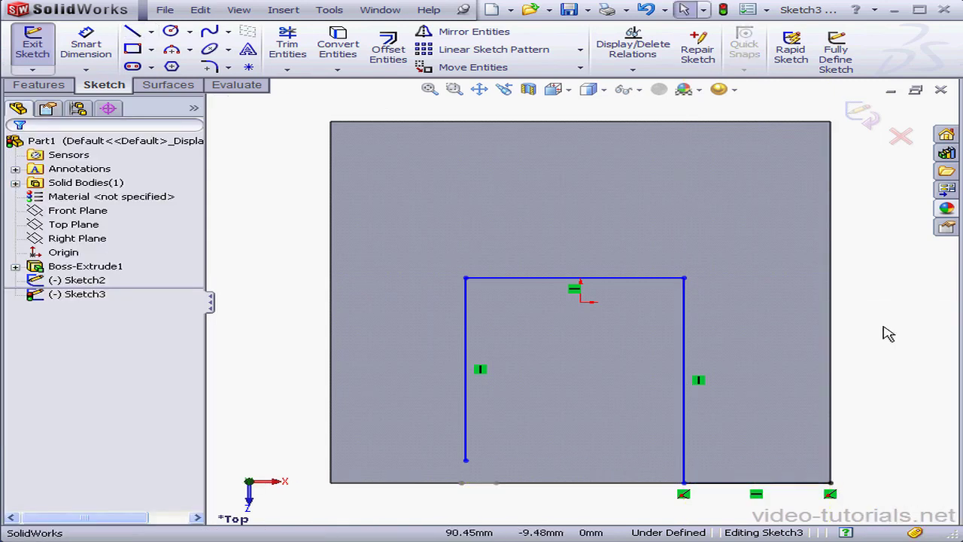
Round the path's three corners with 10 mm sketch fillets
left_click(212, 68)
left_click(467, 280)
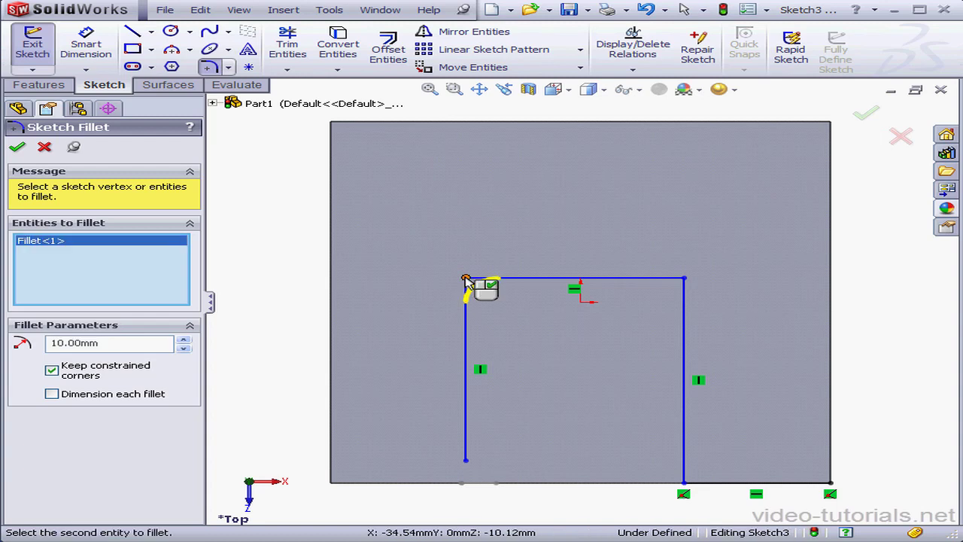
left_click(683, 279)
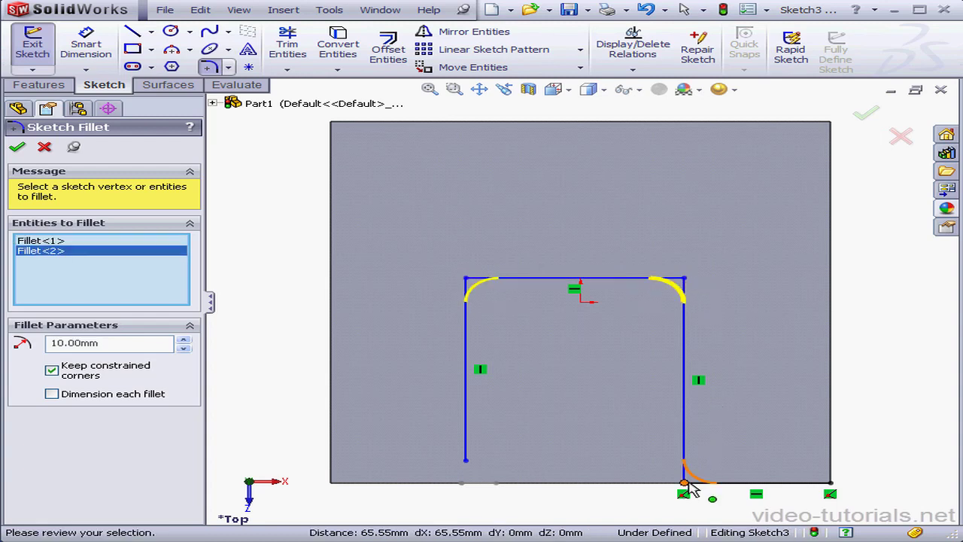
left_click(683, 481)
right_click(855, 384)
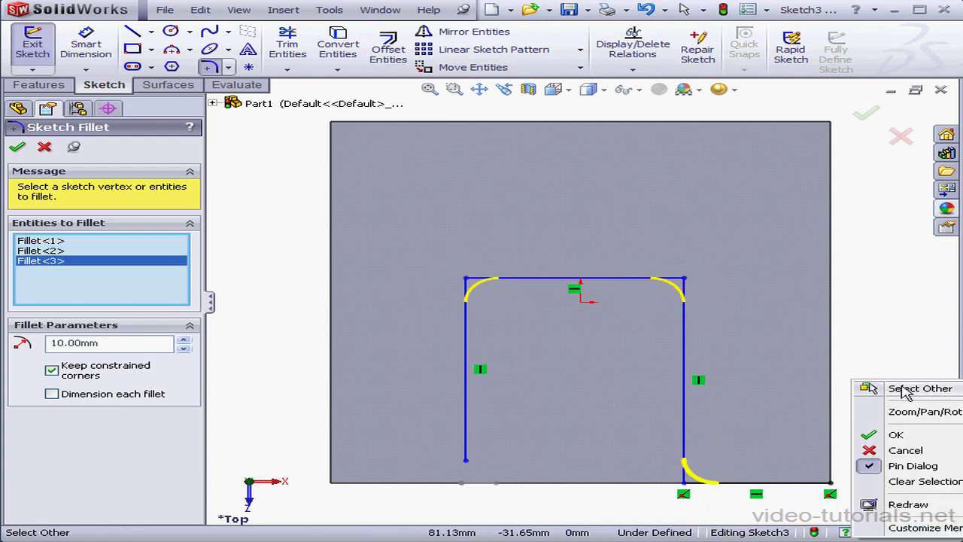
left_click(896, 434)
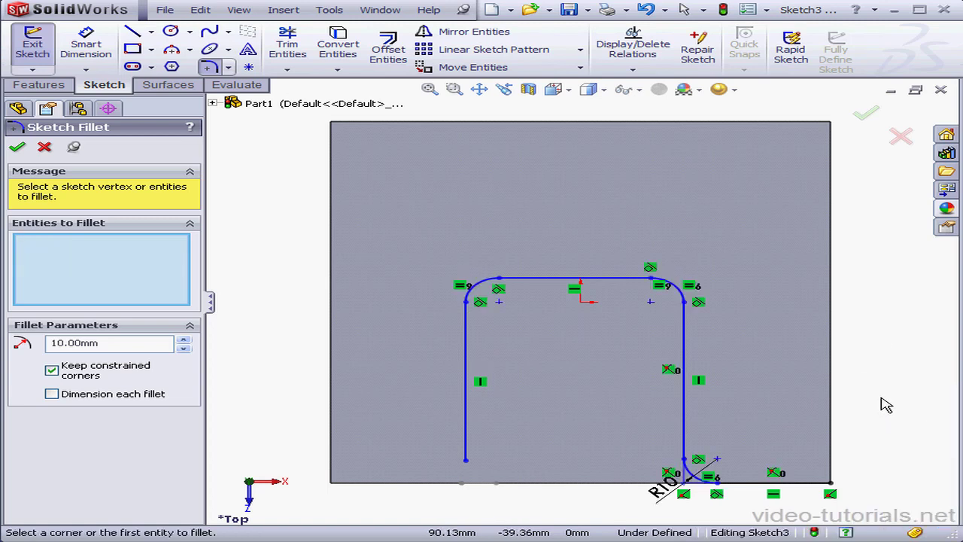
mouse_move(501, 447)
middle_mouse_down()
mouse_move(516, 398)
mouse_move(502, 372)
mouse_move(517, 374)
middle_mouse_up()
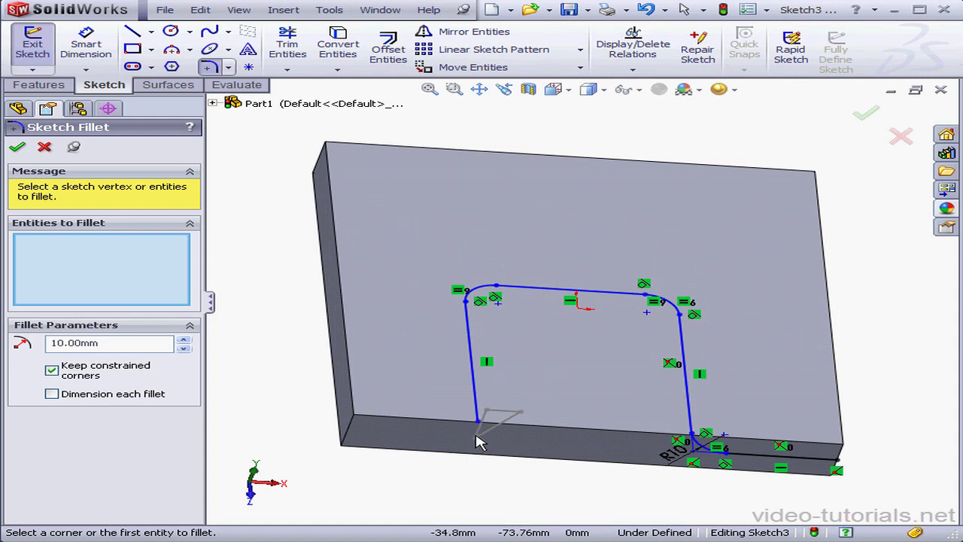
left_click(46, 149)
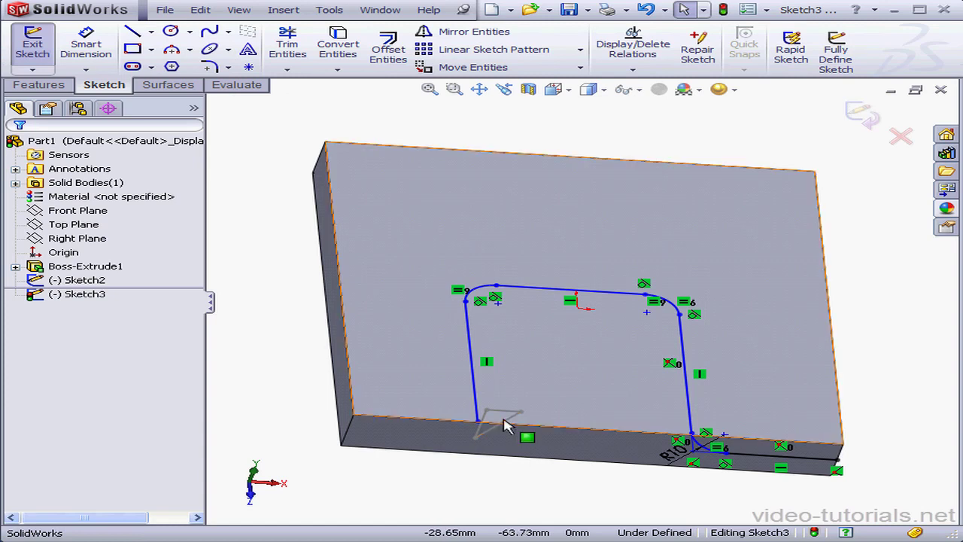
Make the path's open start point coincident with the triangle's lower vertex, and exit the sketch
left_click(478, 422)
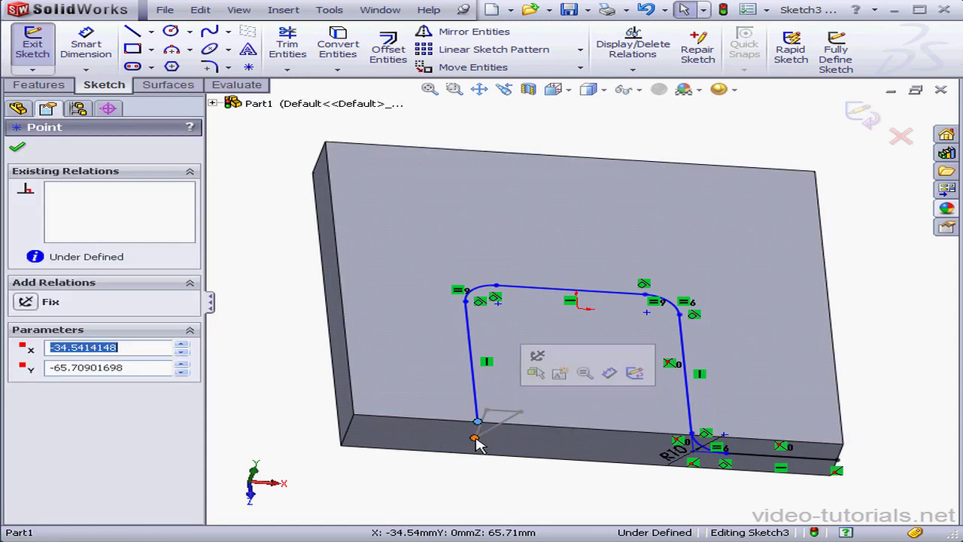
left_click(475, 438, "ctrl")
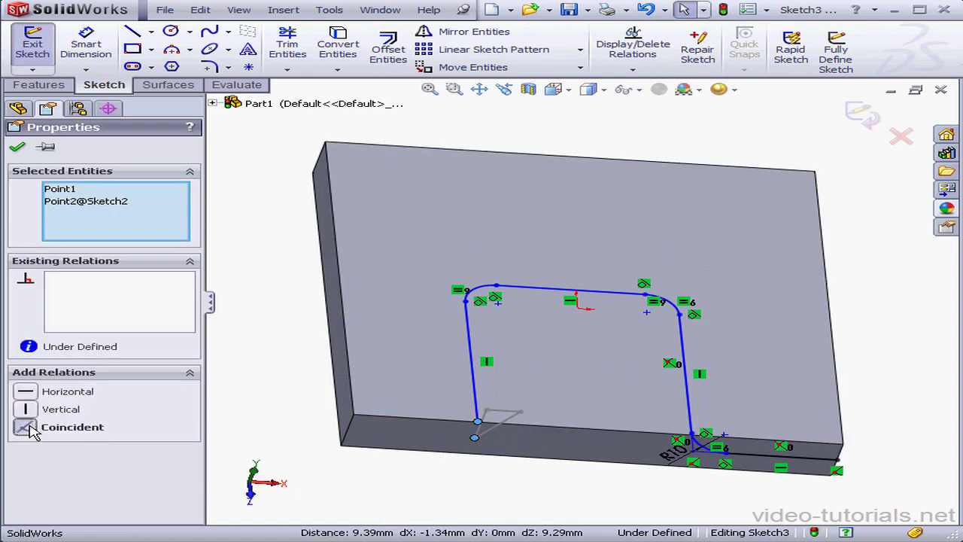
left_click(27, 427)
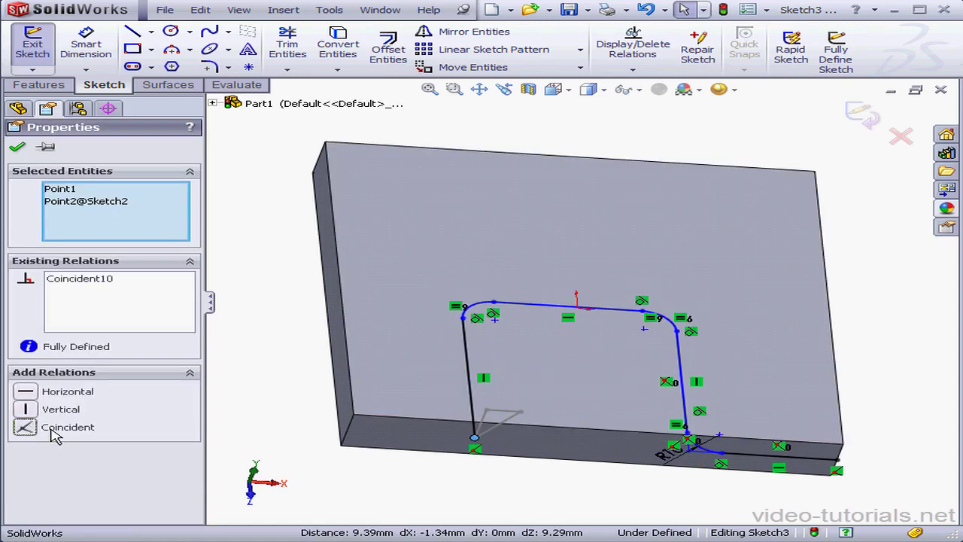
left_click(17, 148)
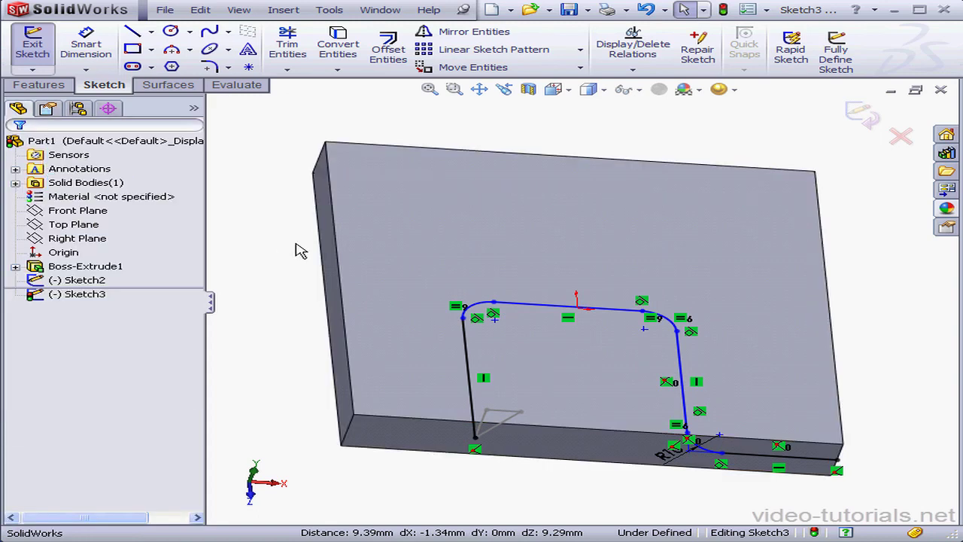
left_click(862, 116)
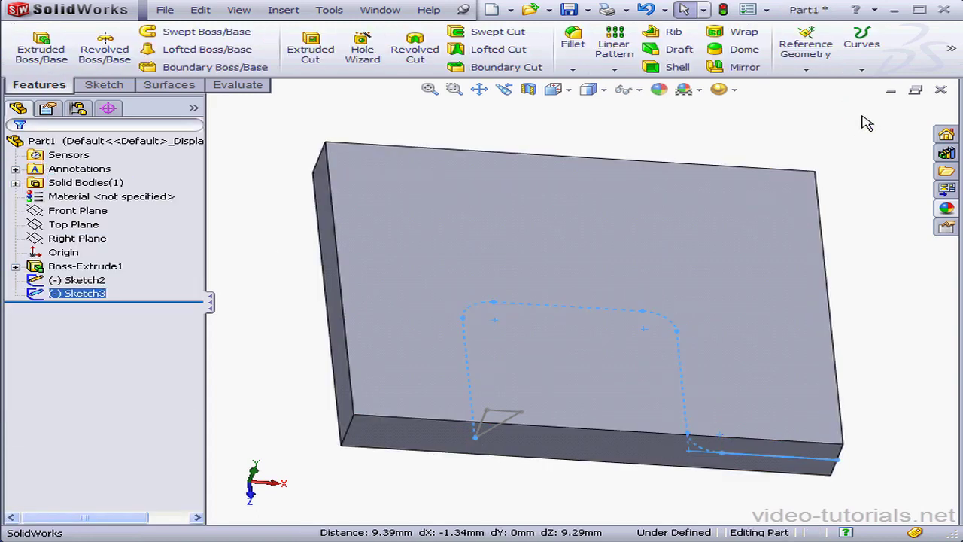
left_click(276, 242)
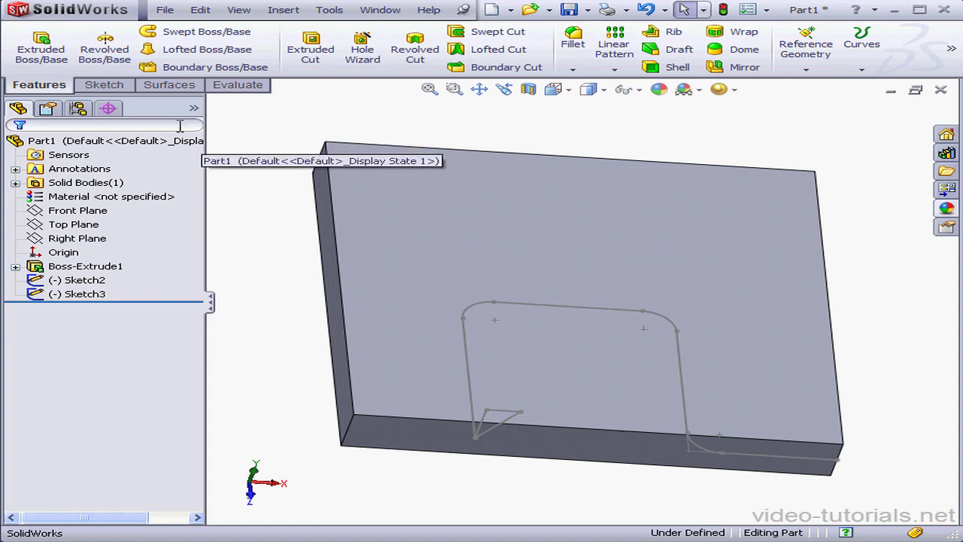
Revolve the triangle sketch 360 degrees about its vertical side as a separate body, with Merge result off
left_click(107, 53)
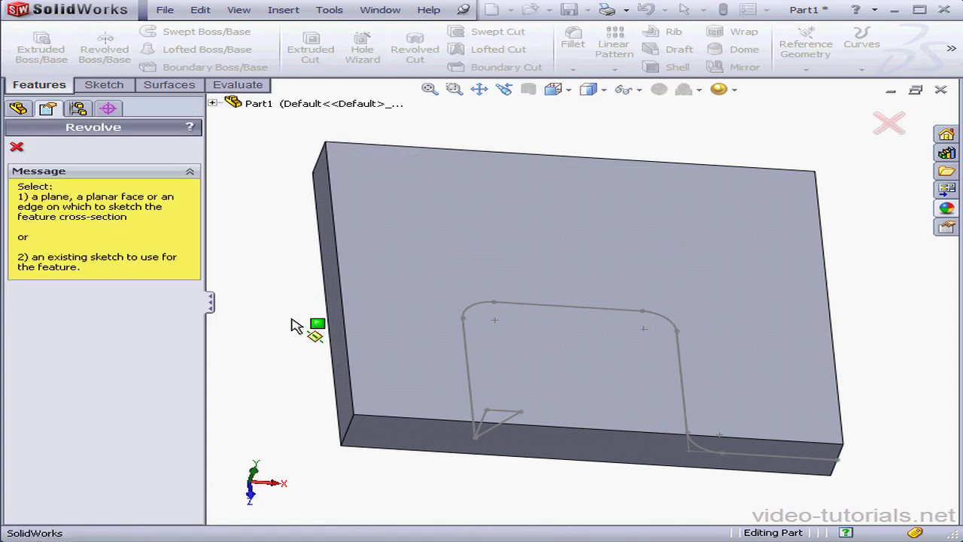
left_click(486, 424)
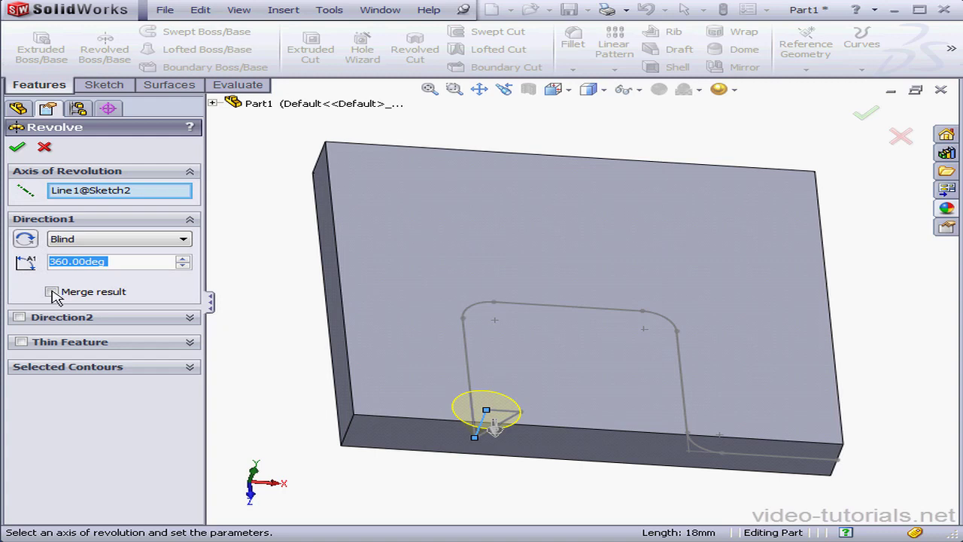
left_click(18, 149)
Create a swept cut with the Solid sweep option, using the revolved cone as tool body and the filleted Top Plane sketch as path
middle_click_drag(447, 297, 577, 405)
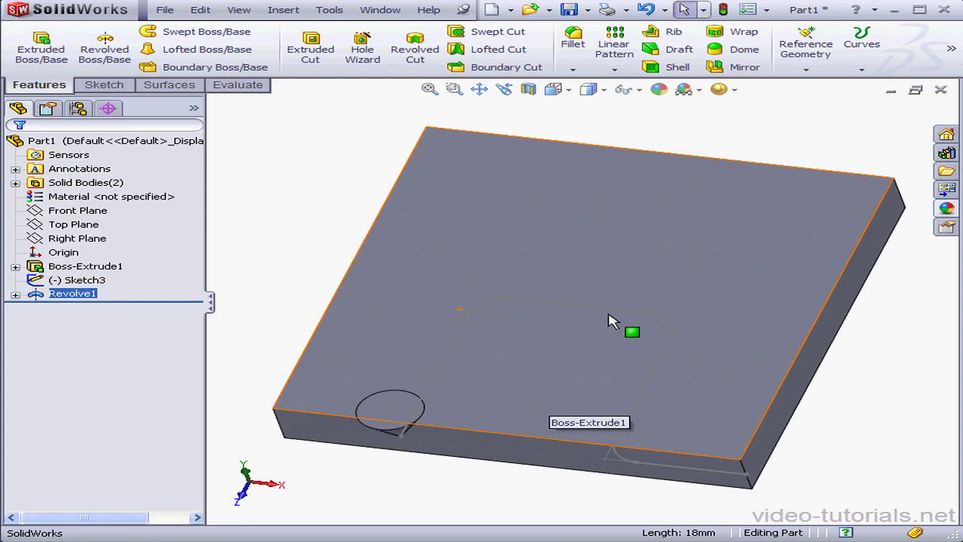
left_click(493, 31)
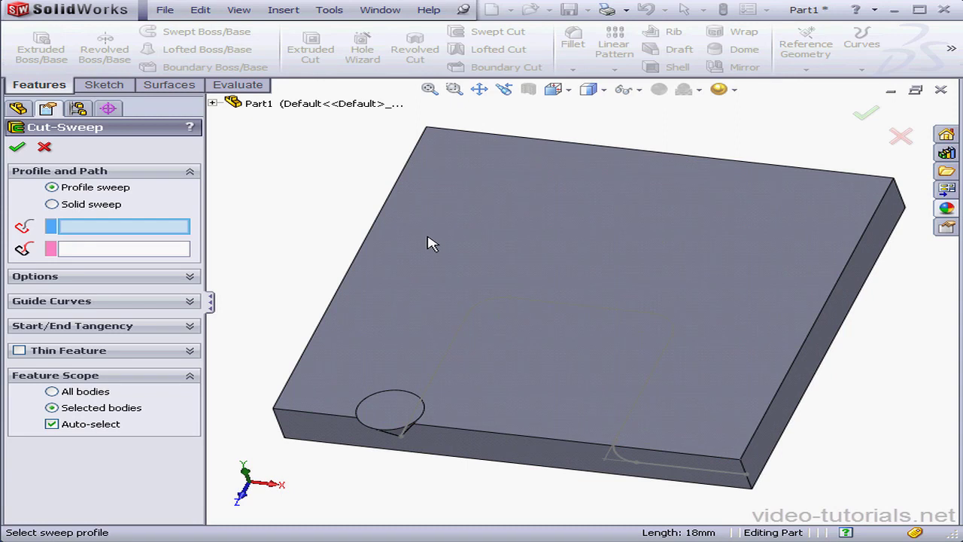
left_click(52, 205)
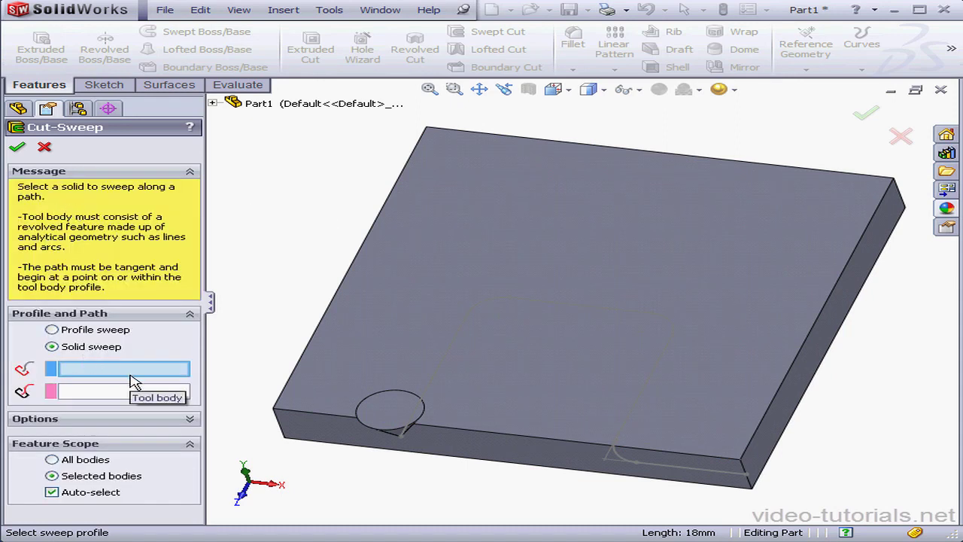
left_click(385, 414)
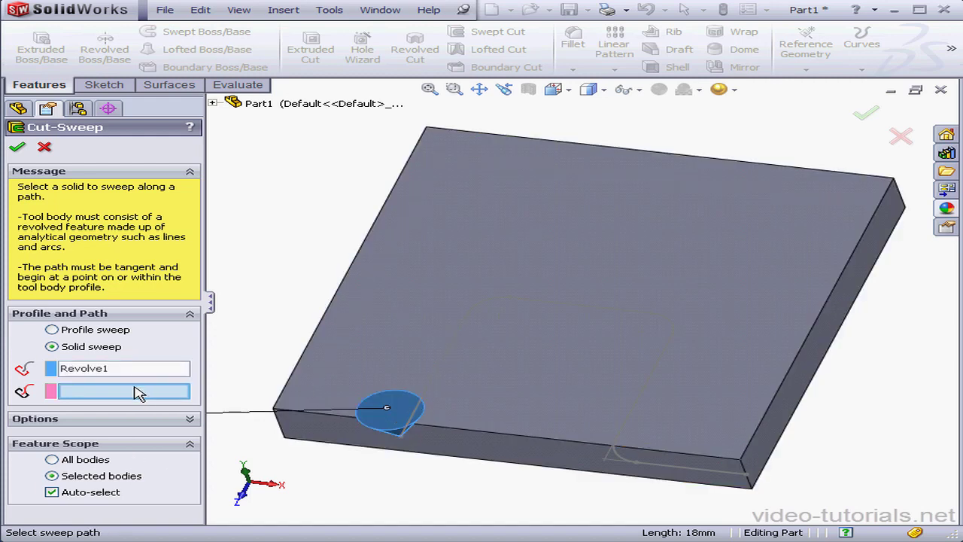
left_click(436, 376)
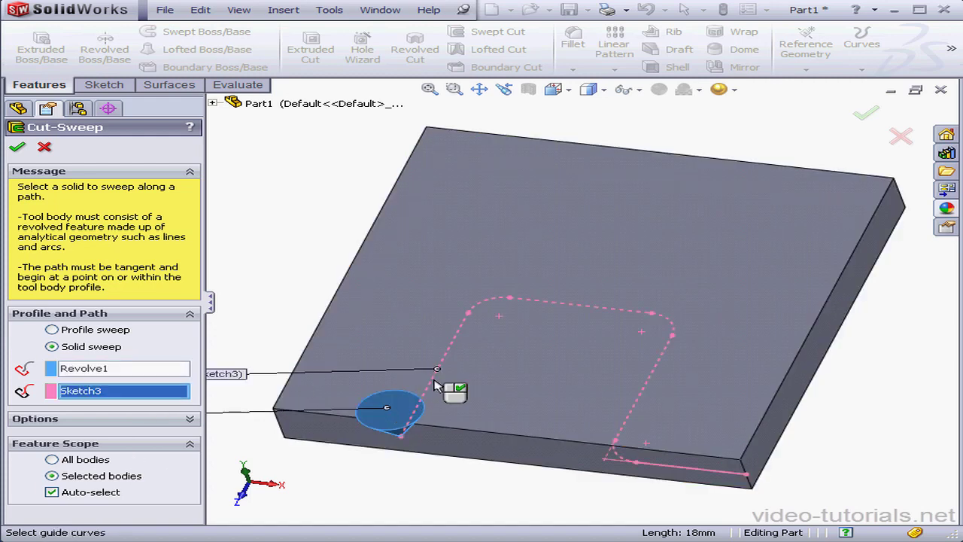
left_click(190, 420)
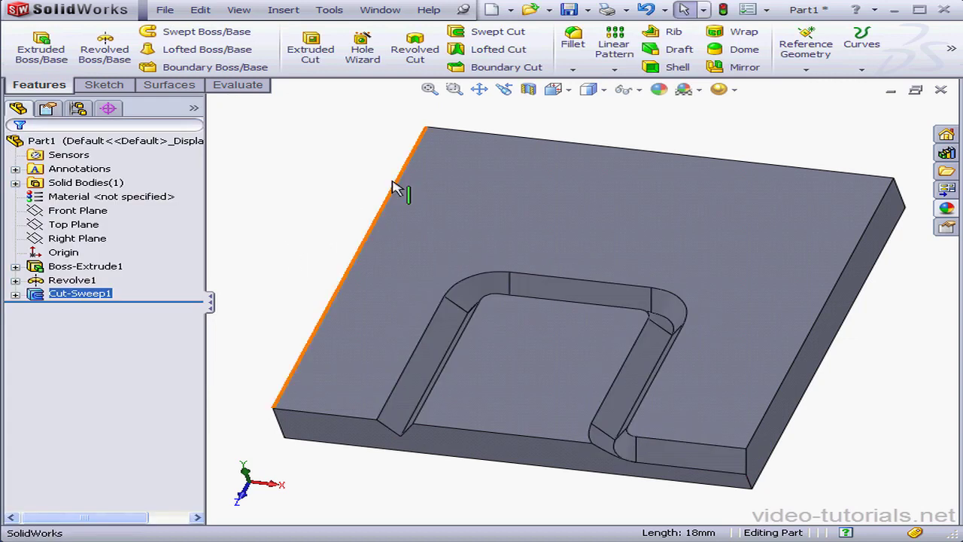
Create a new part document
left_click(510, 9)
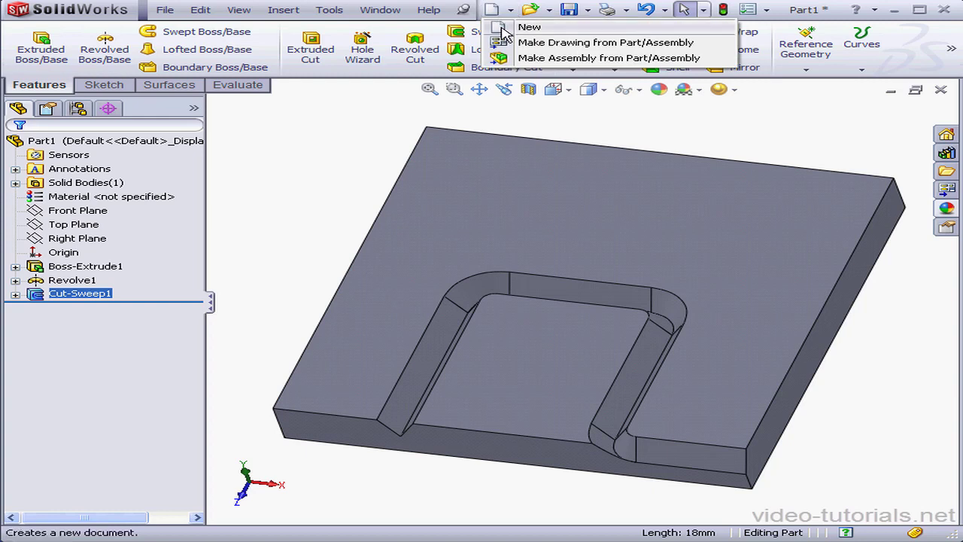
left_click(502, 29)
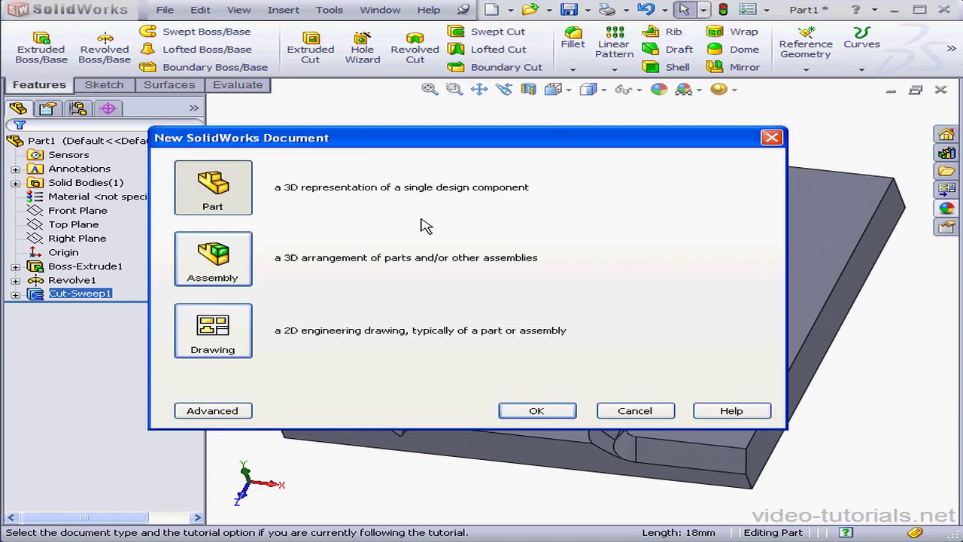
left_click(546, 416)
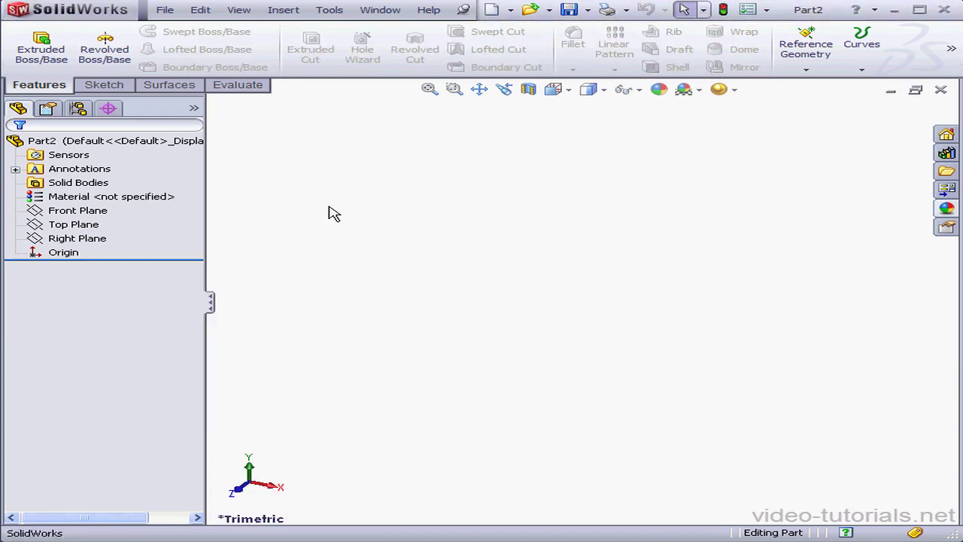
On the Top Plane, sketch a circle about 156 mm in diameter centred on the origin
right_click(88, 224)
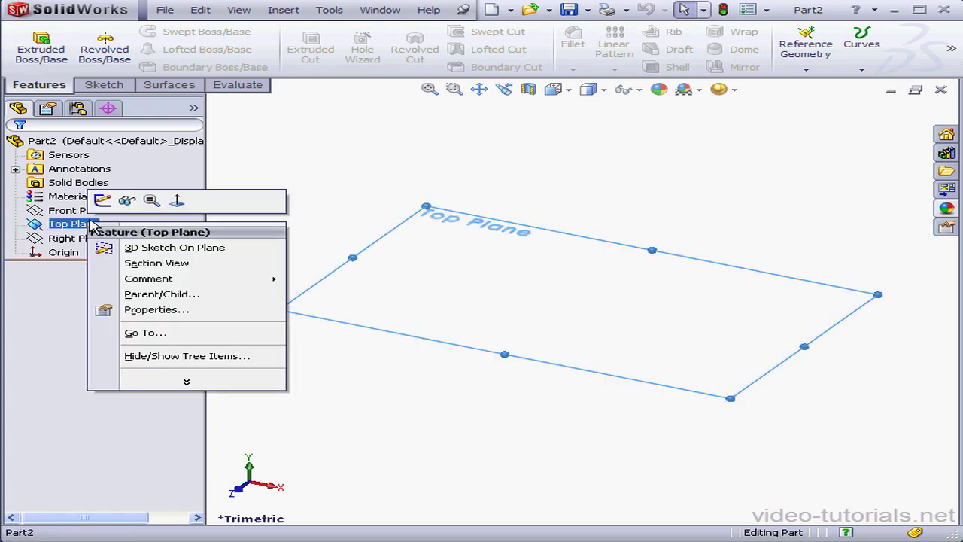
left_click(102, 201)
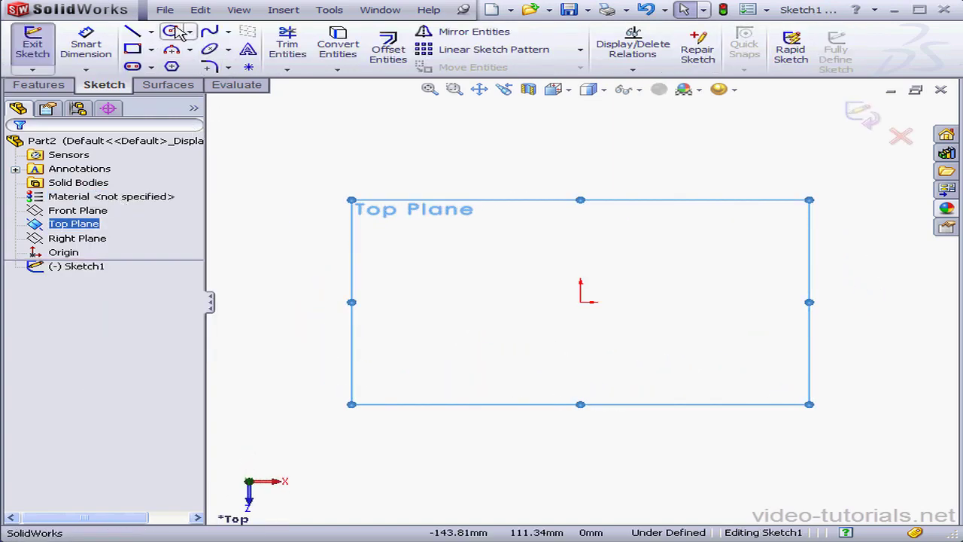
left_click(171, 30)
left_click_drag(581, 302, 781, 302)
Dimension the circle's diameter to 150 mm and finish the sketch
left_click(87, 41)
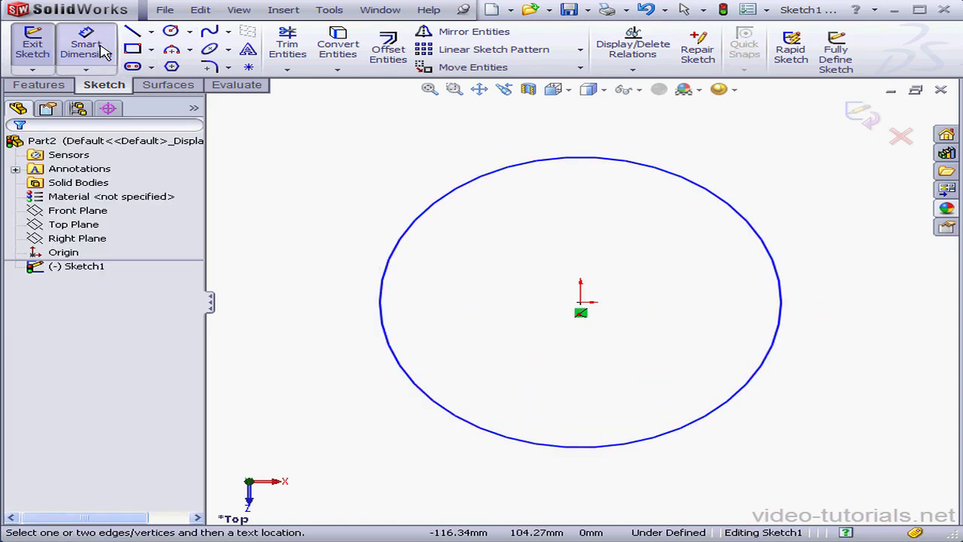
left_click(781, 272)
left_click(837, 272)
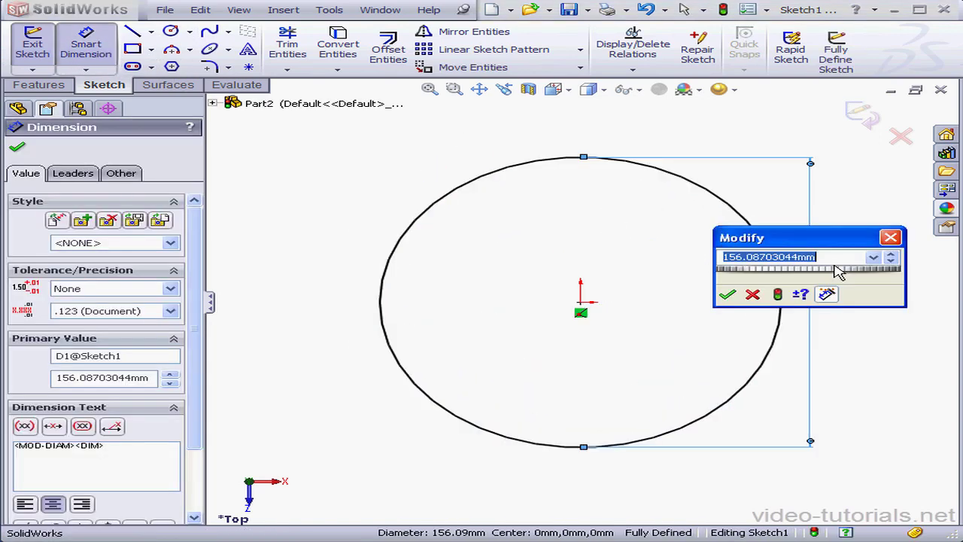
type("150")
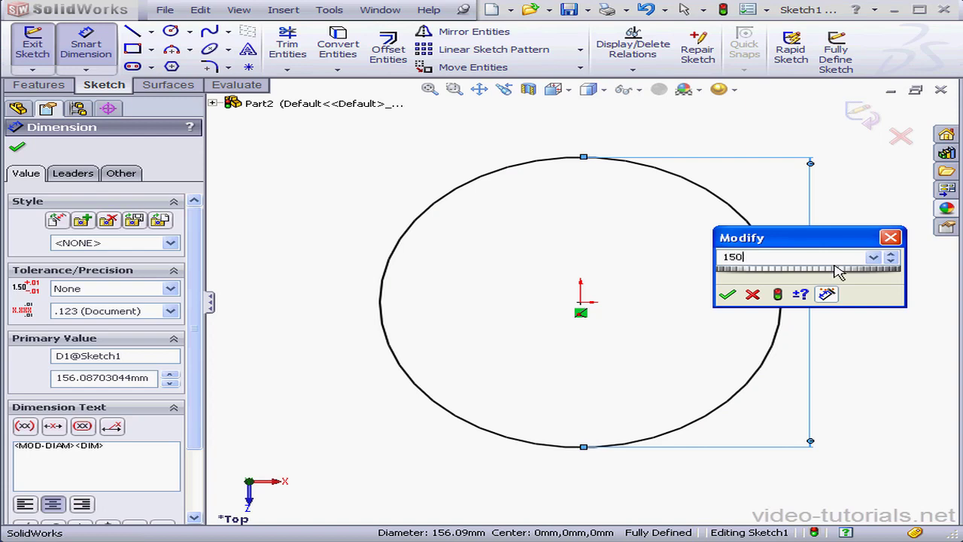
left_click(727, 295)
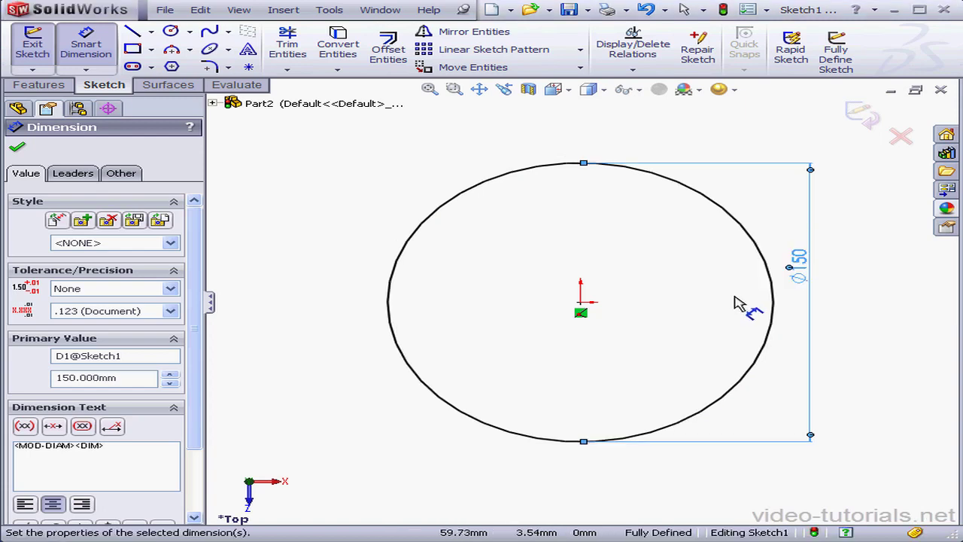
left_click(862, 114)
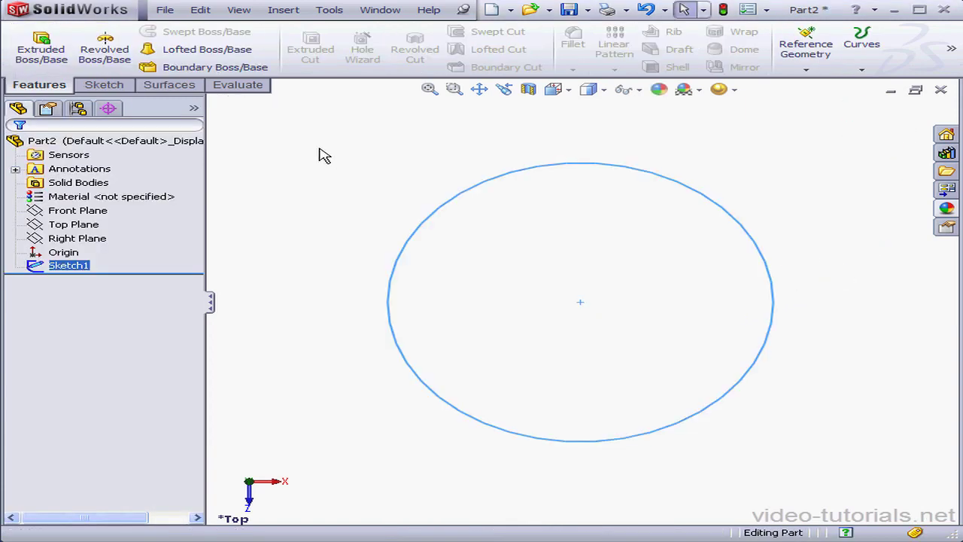
Extrude the circle 200 mm with a 10 degree inward draft to form a tapered solid
left_click(42, 47)
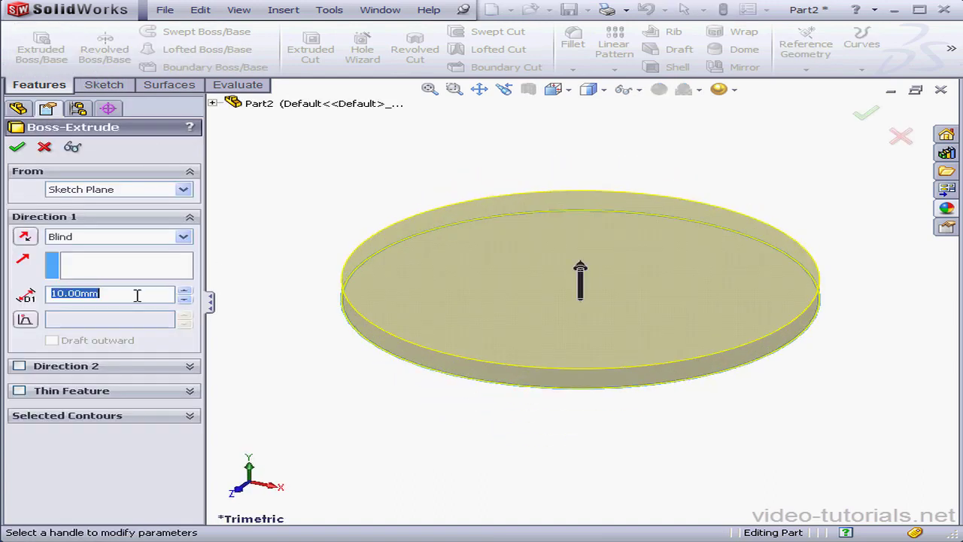
type("200")
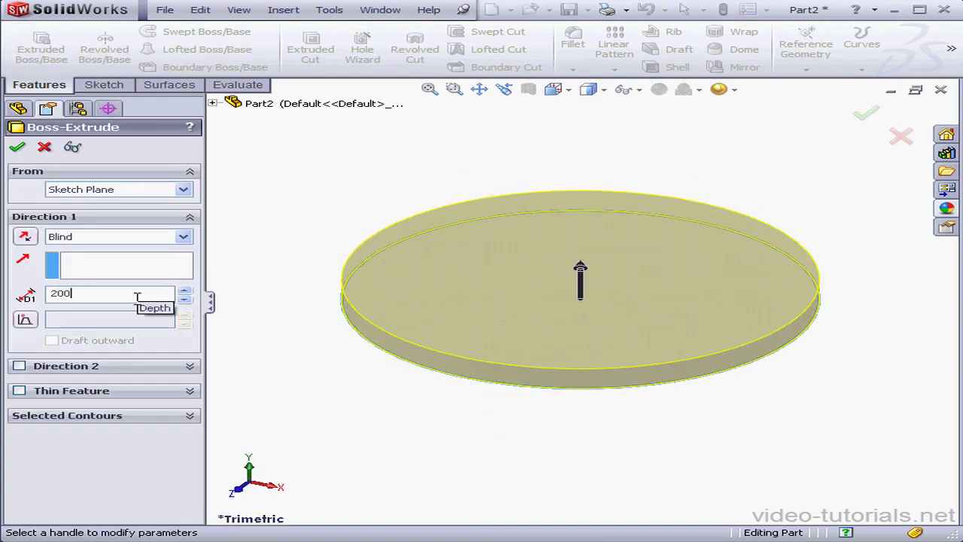
left_click(24, 319)
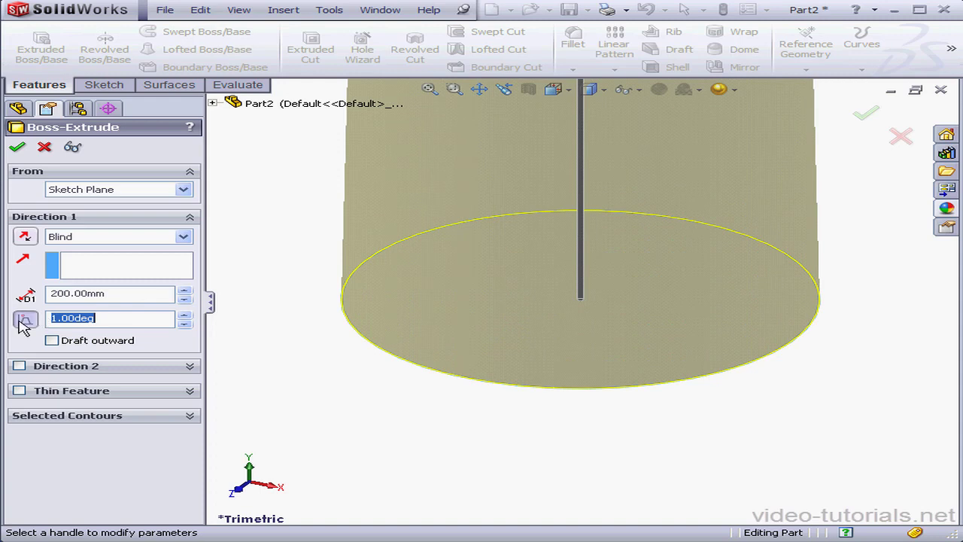
type("1")
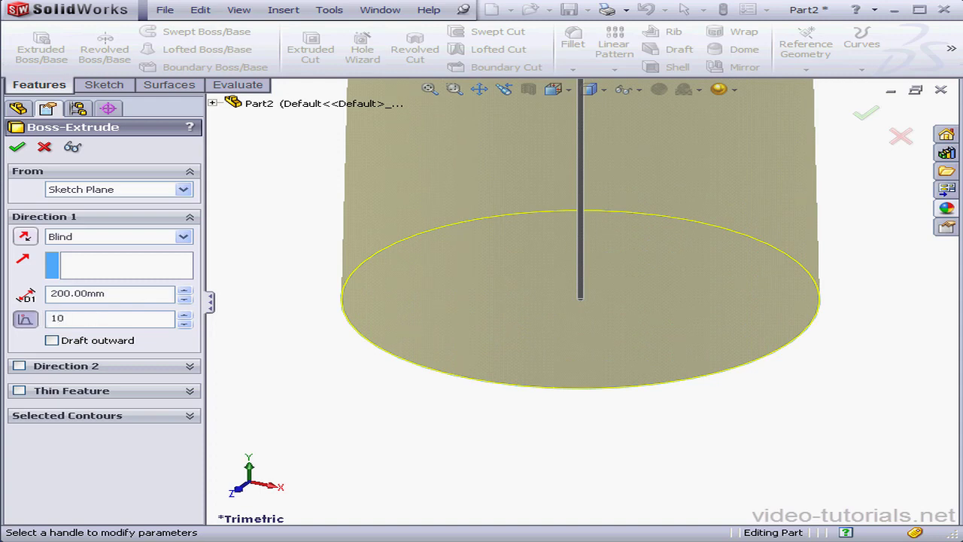
type("0")
key("Return")
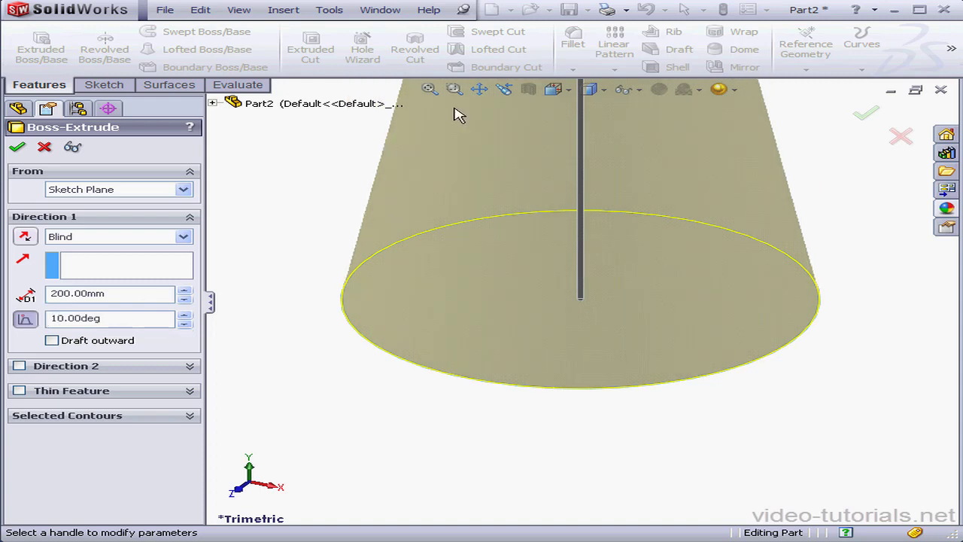
left_click(429, 88)
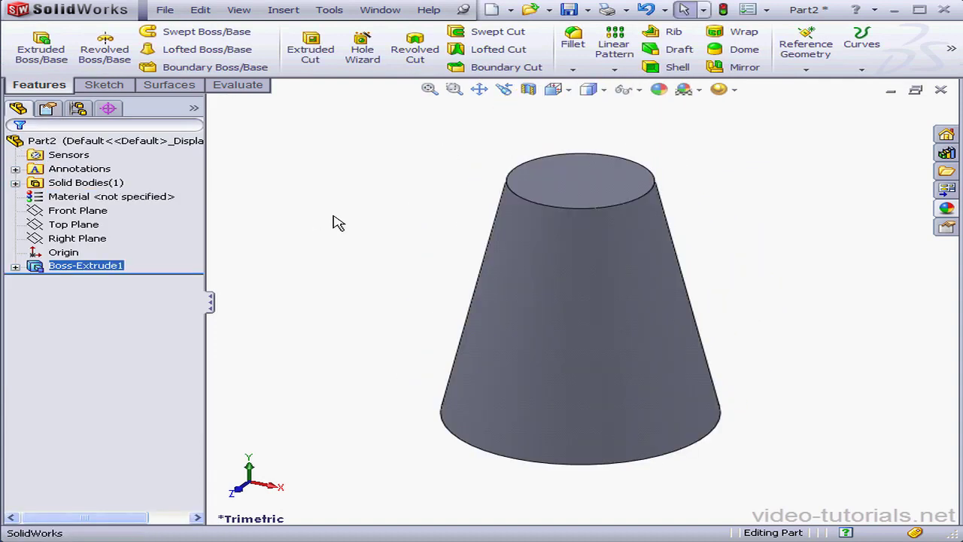
In a new Top Plane sketch, offset the base's circular edge 10 mm inward and finish the sketch
right_click(85, 225)
left_click(94, 204)
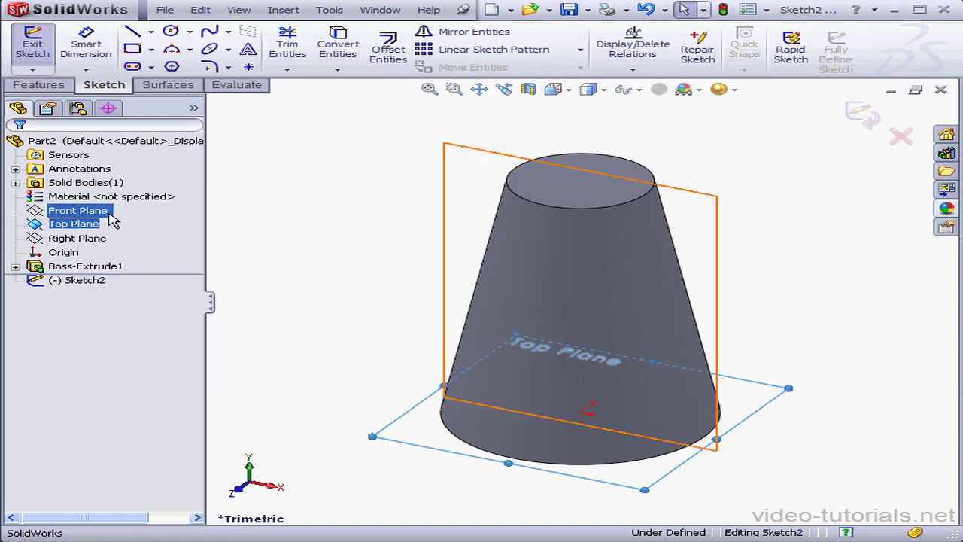
left_click(609, 464)
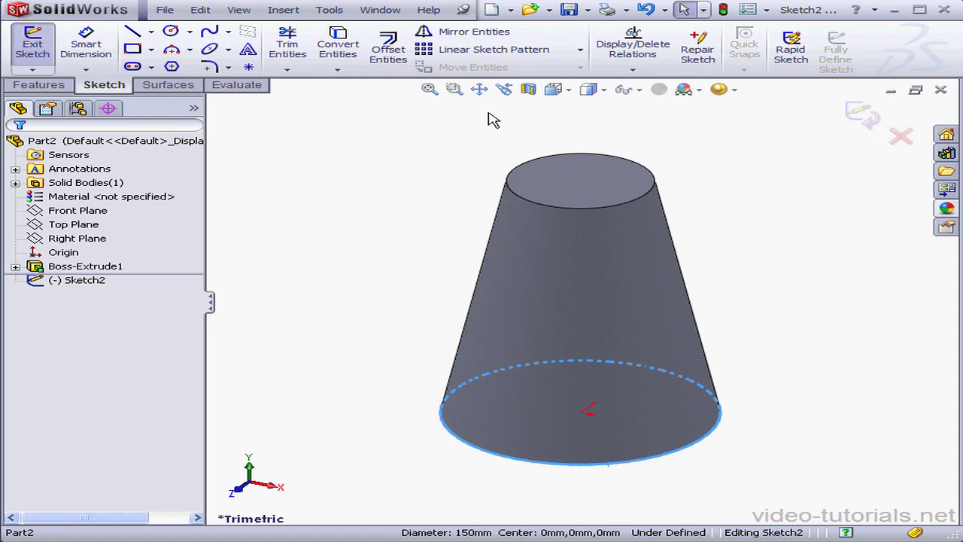
left_click(389, 49)
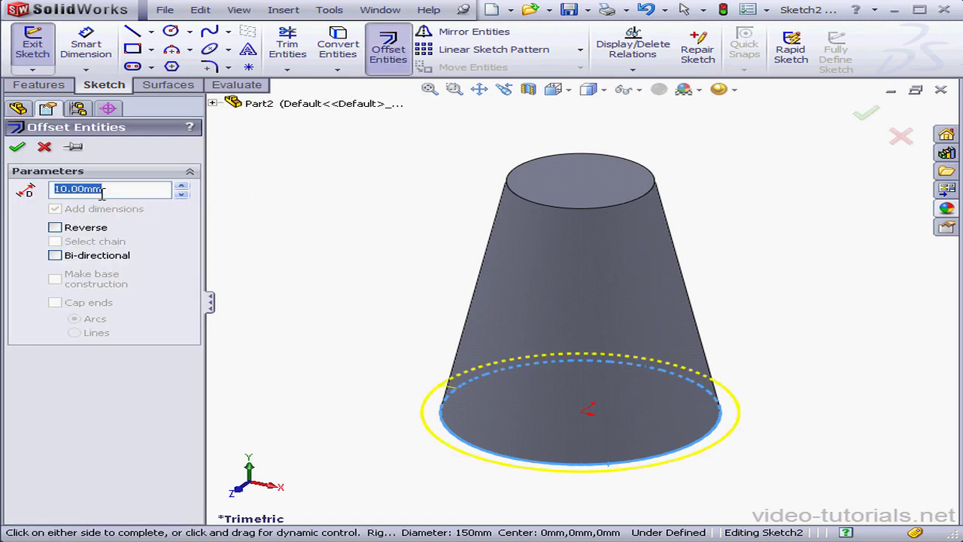
left_click(55, 228)
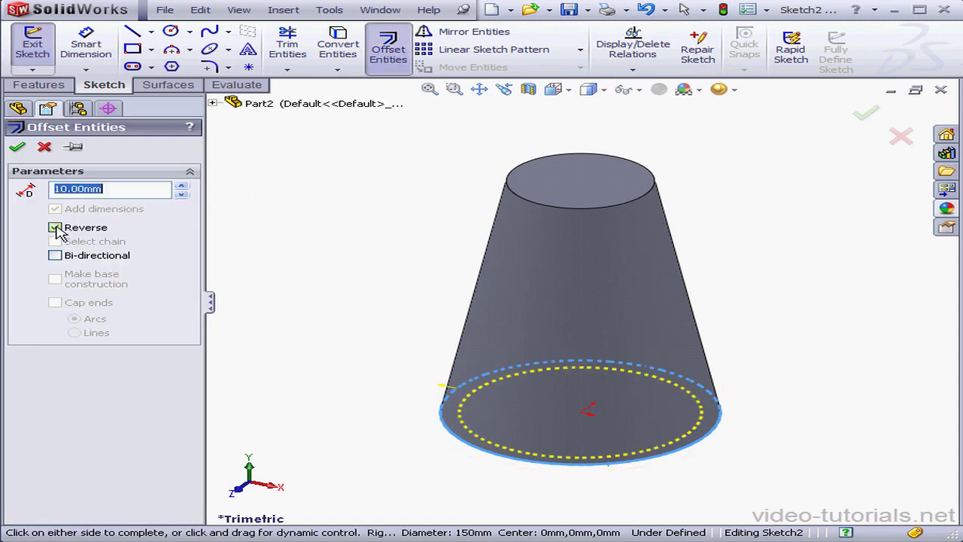
left_click(16, 146)
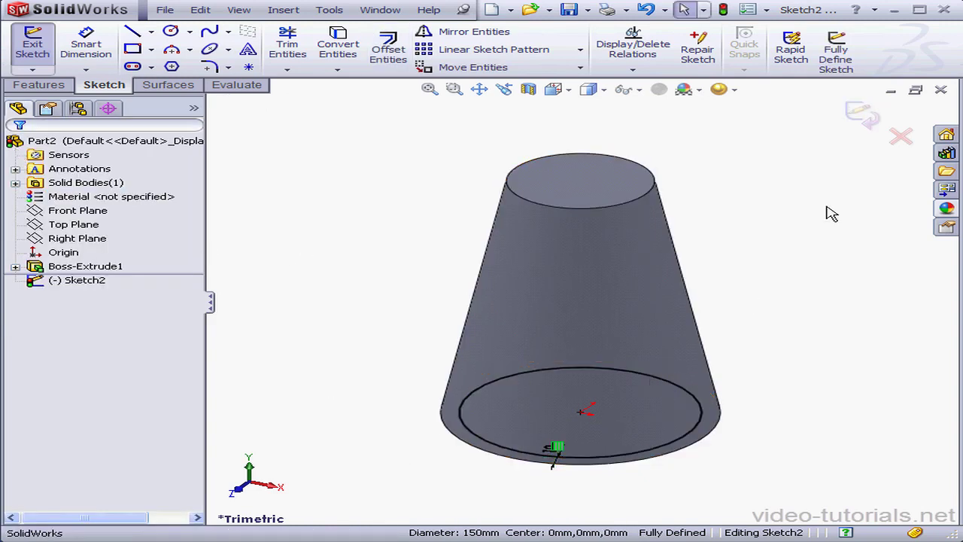
left_click(868, 128)
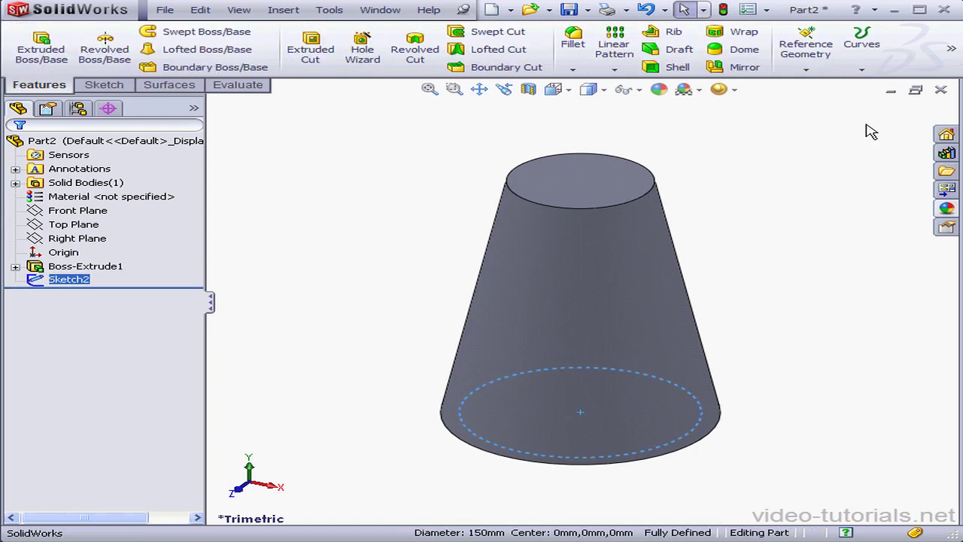
Start a helix from the offset circle, defined by pitch and revolution, with a constant pitch of 200 mm
left_click(863, 70)
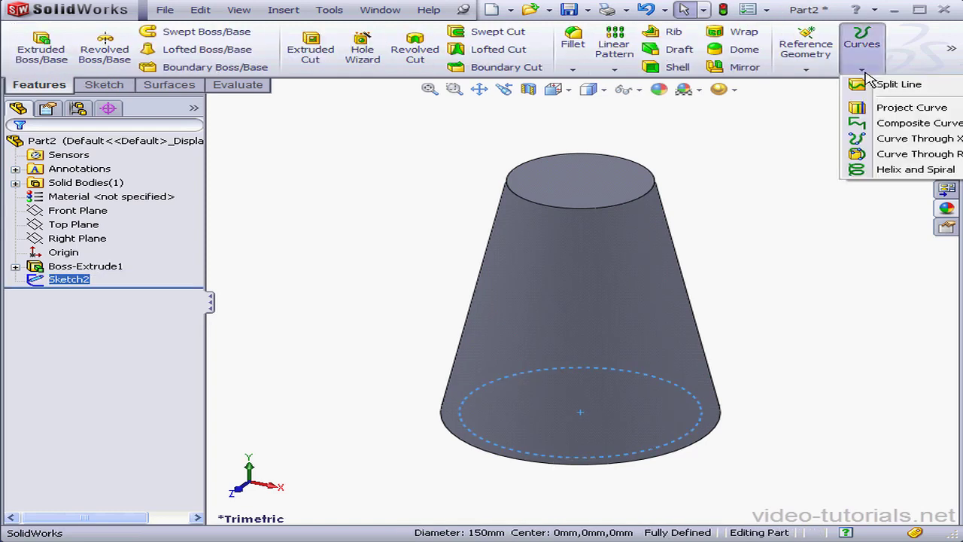
left_click(871, 175)
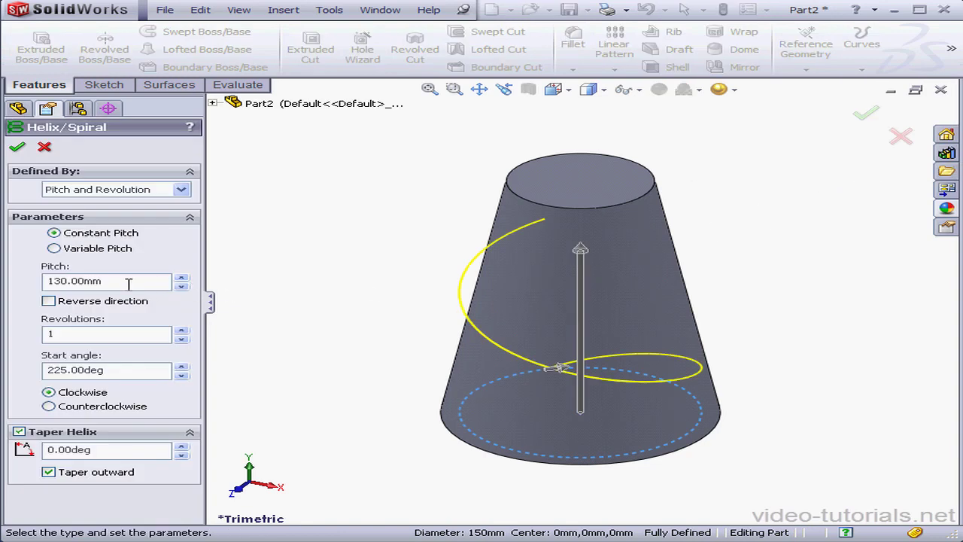
left_click_drag(128, 283, 18, 292)
type("200")
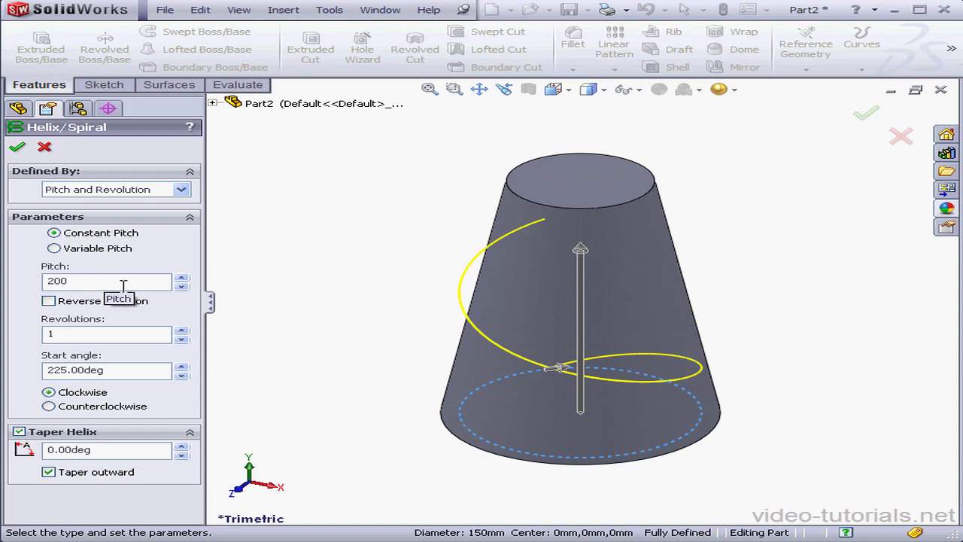
key("Tab")
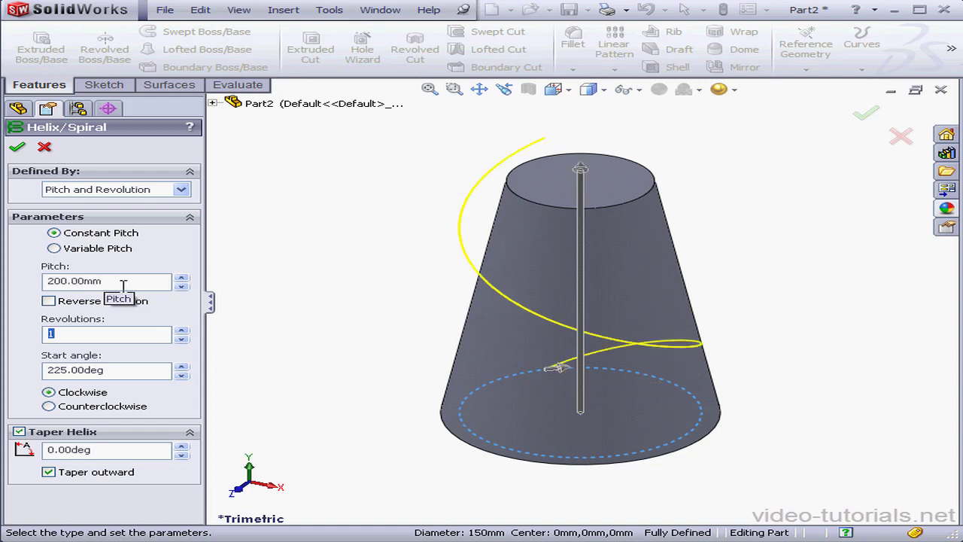
Taper the helix inward by 10 degrees, set its start angle to 90 degrees, and create it
double_click(48, 449)
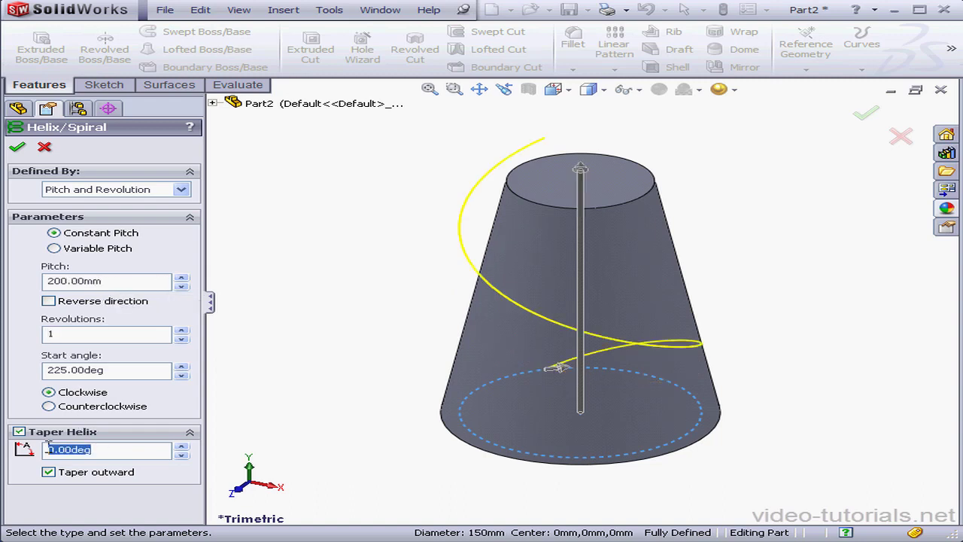
type("10")
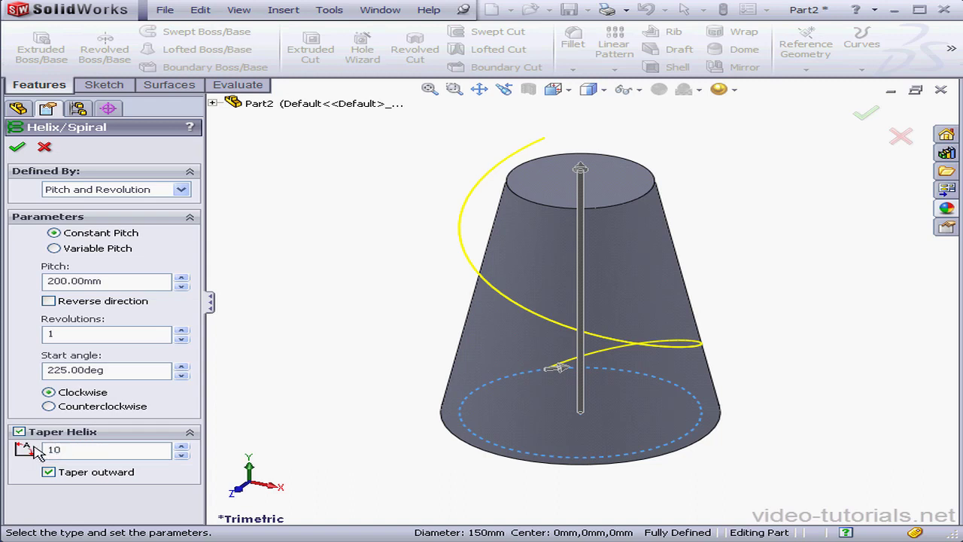
key("Return")
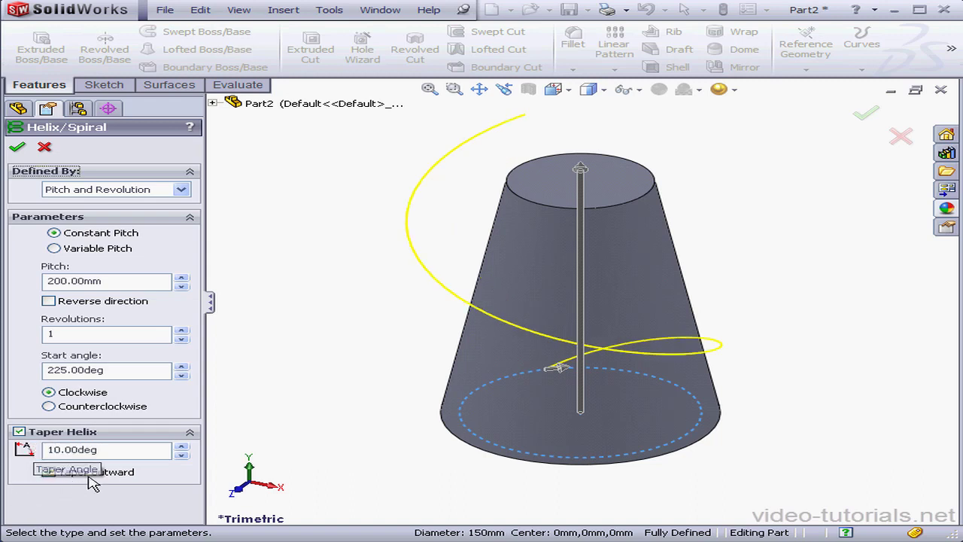
left_click(66, 477)
left_click(60, 474)
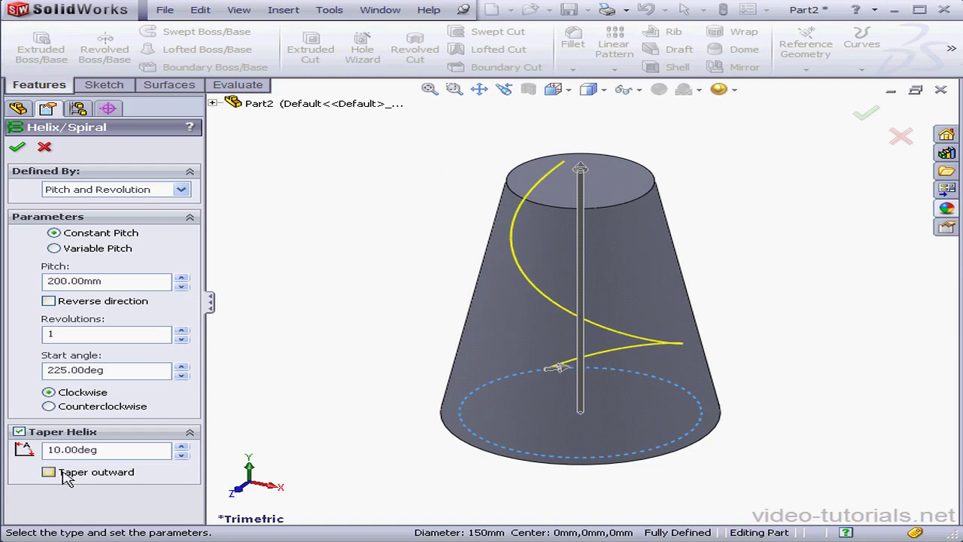
left_click(115, 369)
type("90")
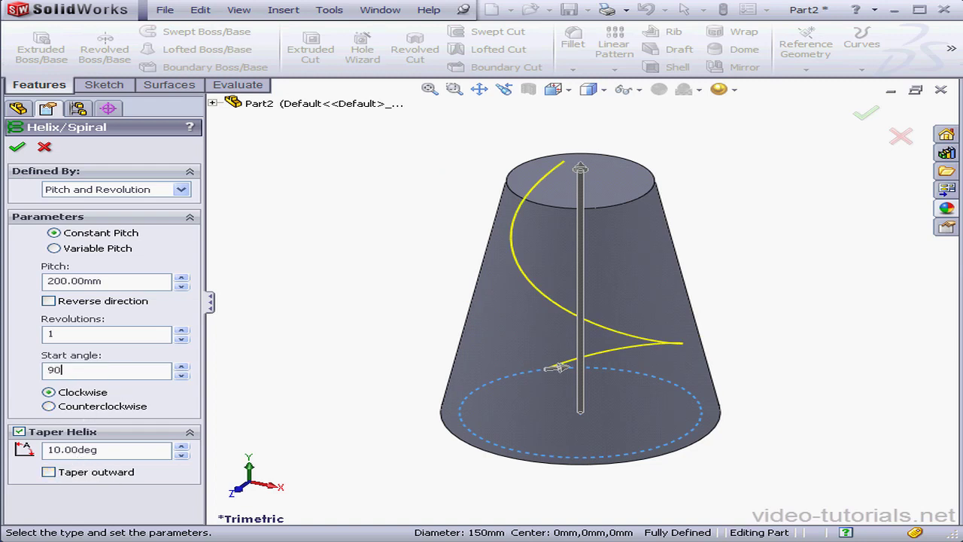
key("Return")
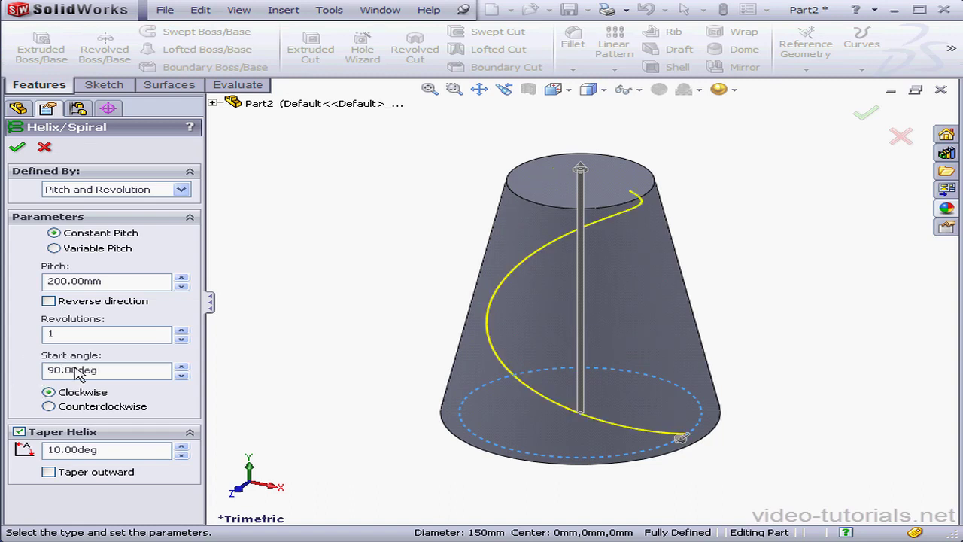
left_click(17, 147)
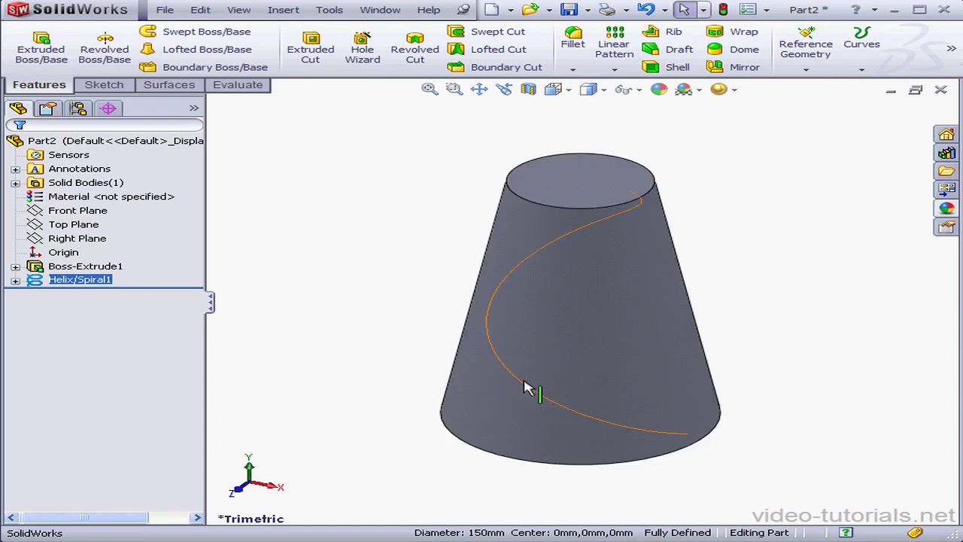
Create a reference plane perpendicular to the helix and coincident with its lower endpoint
left_click(806, 69)
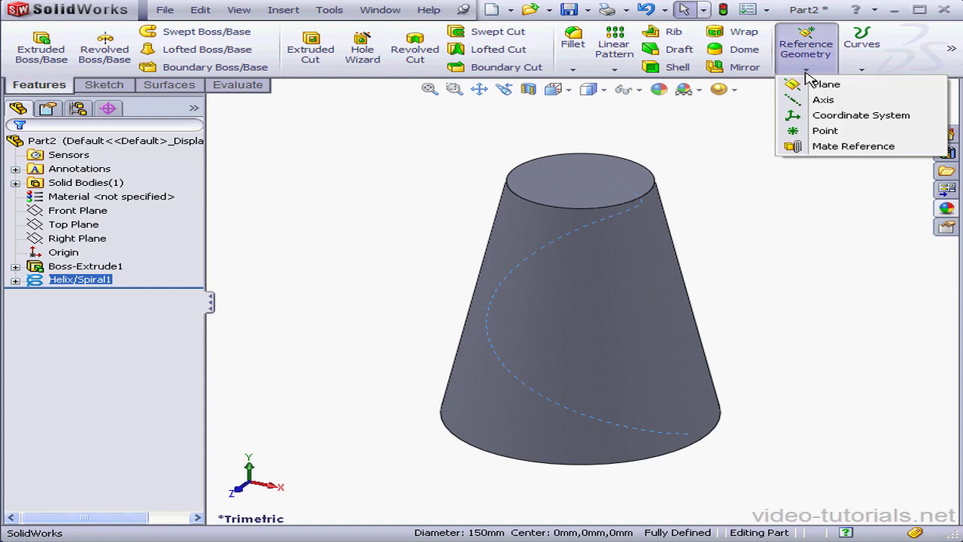
left_click(806, 80)
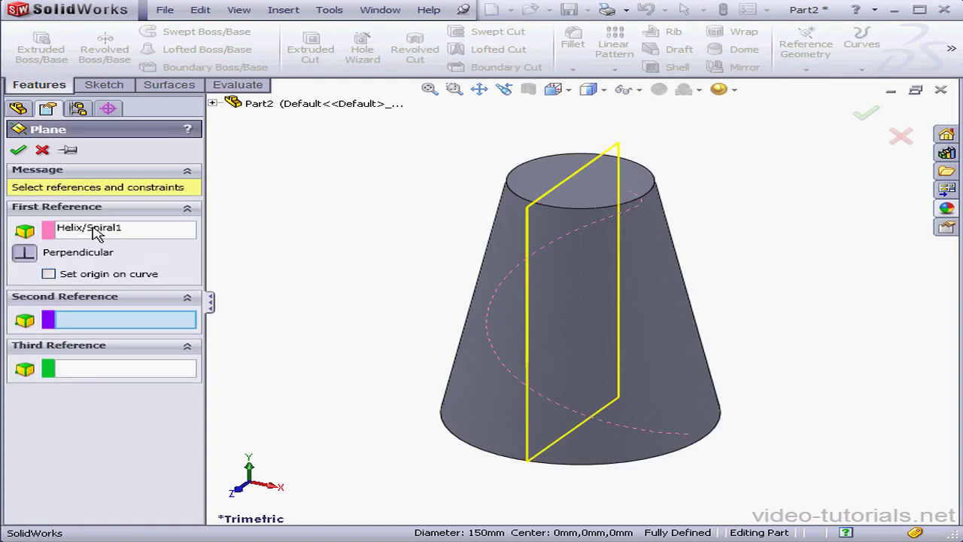
left_click(689, 435)
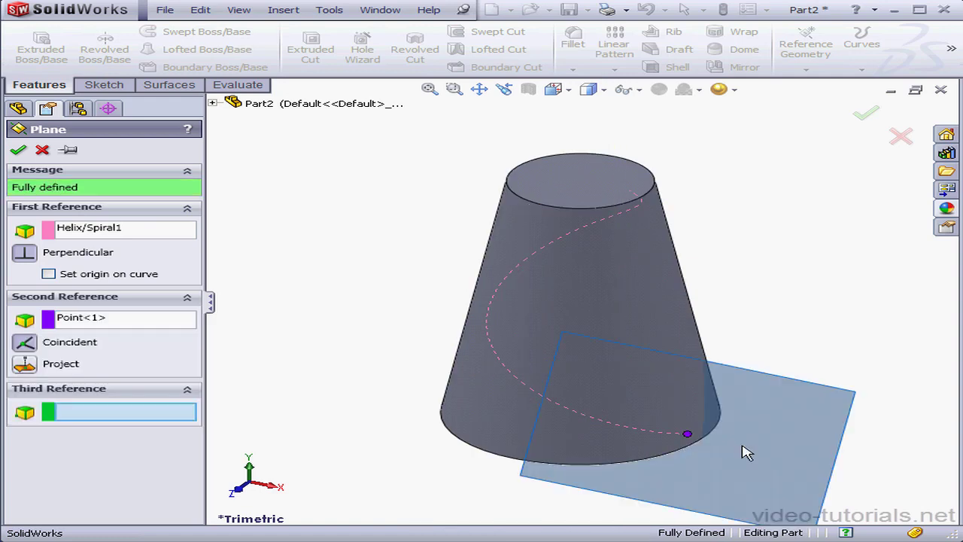
left_click(866, 117)
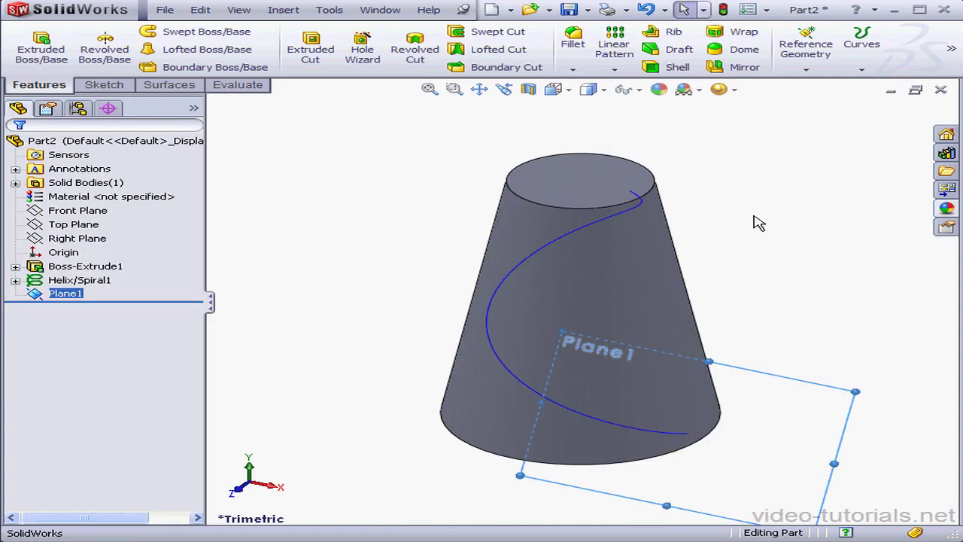
In a new sketch on Plane1, viewed normal to it, draw a right triangle beside the cone, about 44 mm wide and 35 mm high
right_click(68, 297)
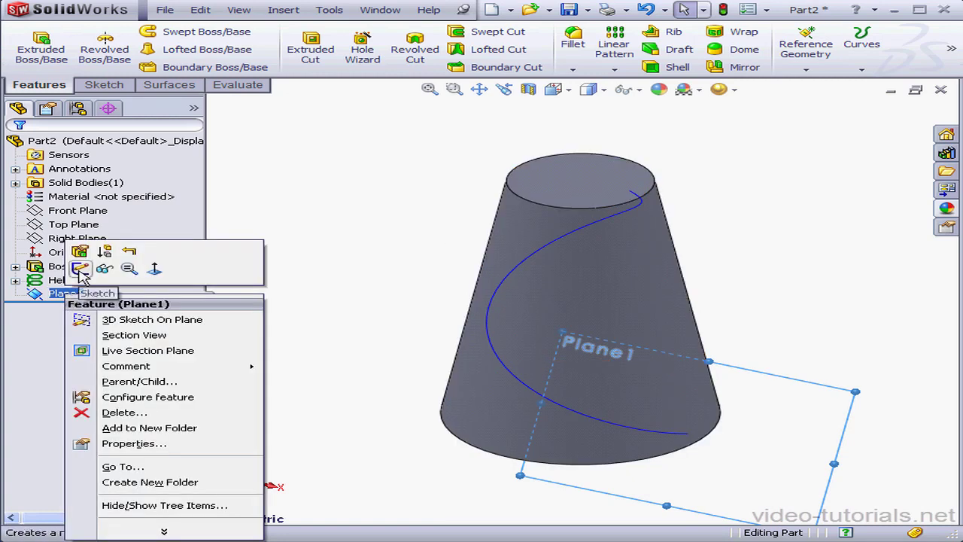
left_click(80, 269)
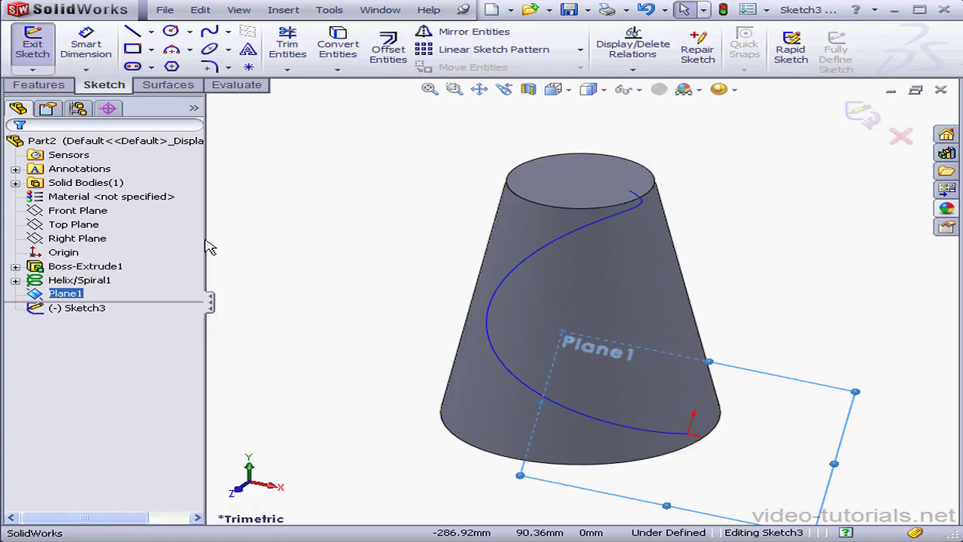
left_click(569, 90)
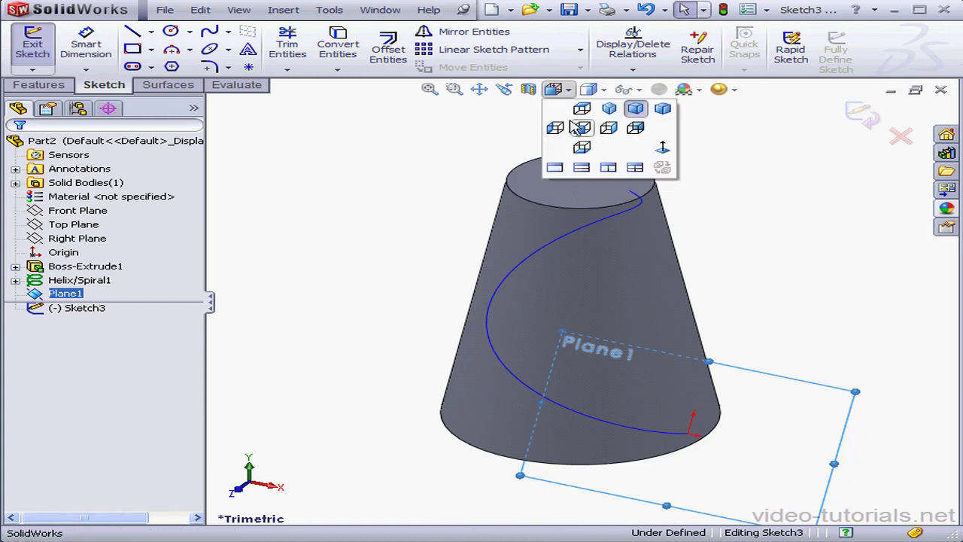
left_click(664, 149)
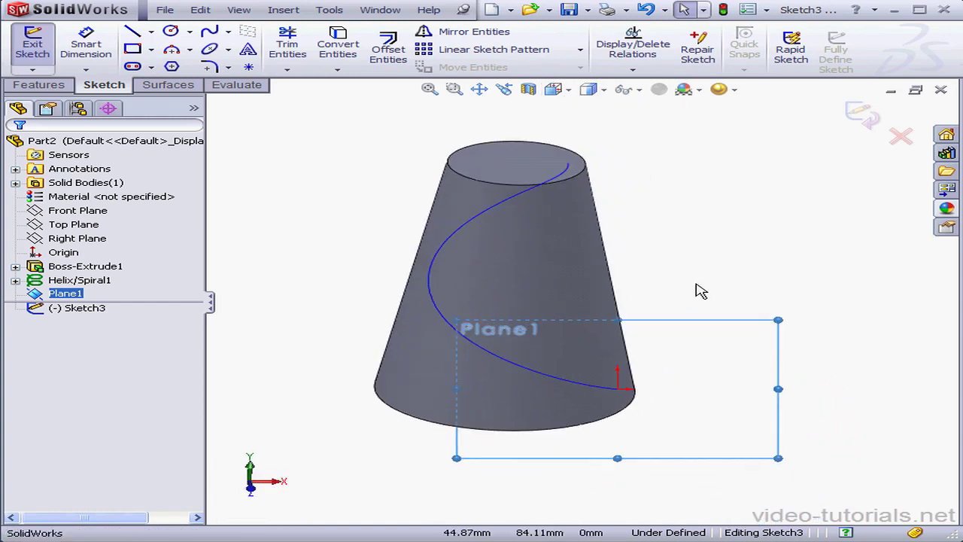
left_click(570, 92)
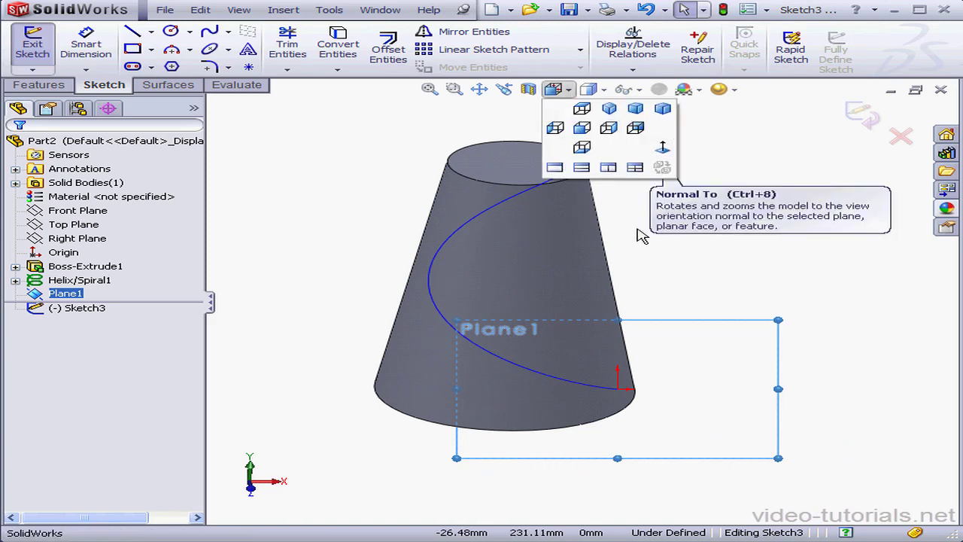
left_click(133, 31)
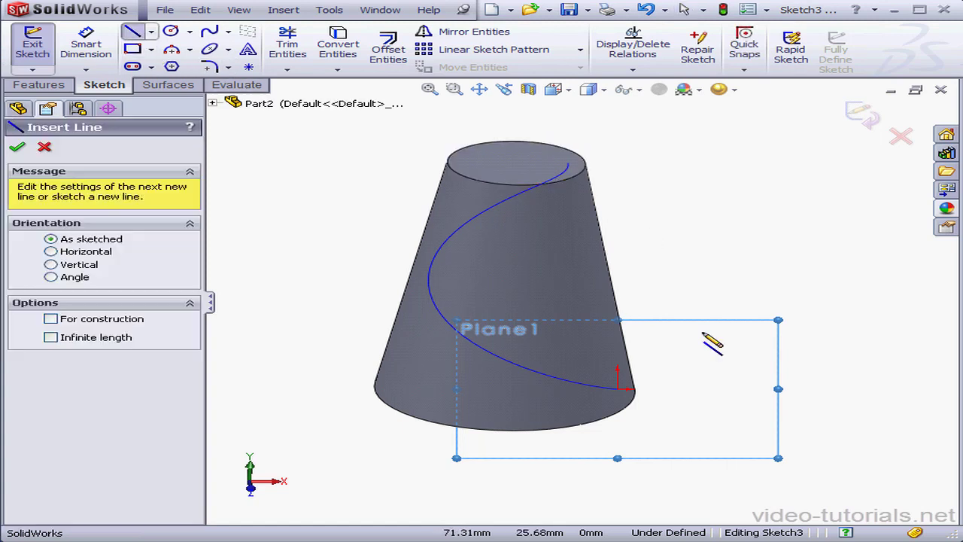
left_click(671, 388)
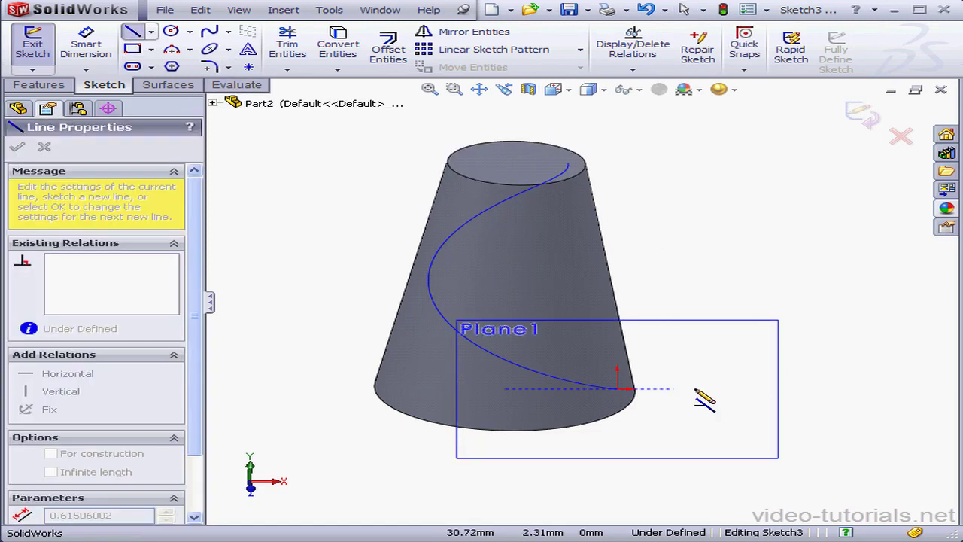
left_click(747, 389)
left_click(748, 346)
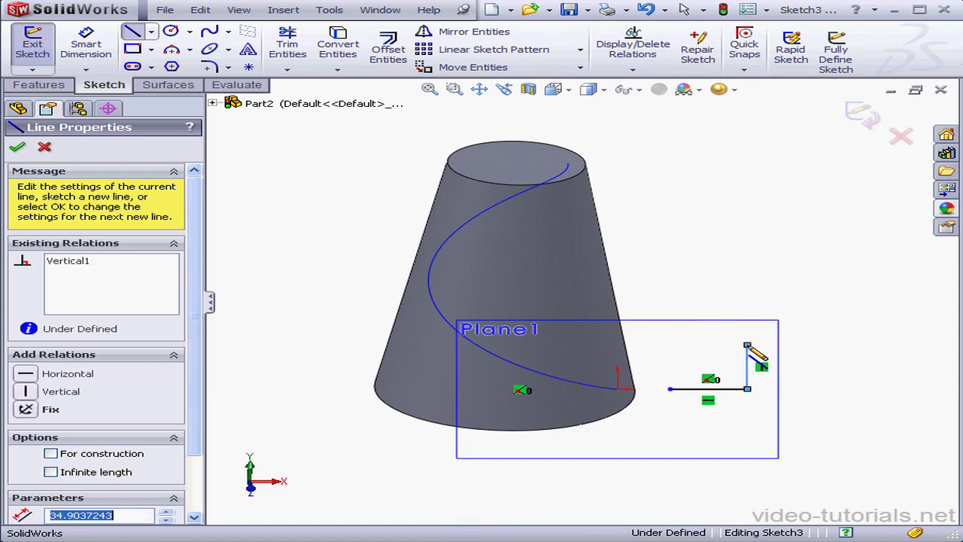
left_click(671, 389)
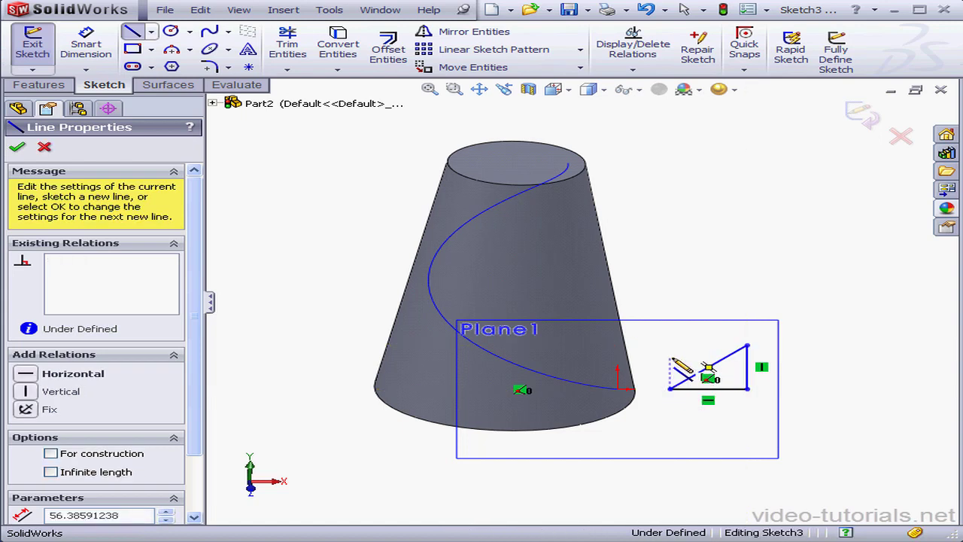
right_click(678, 356)
left_click(715, 369)
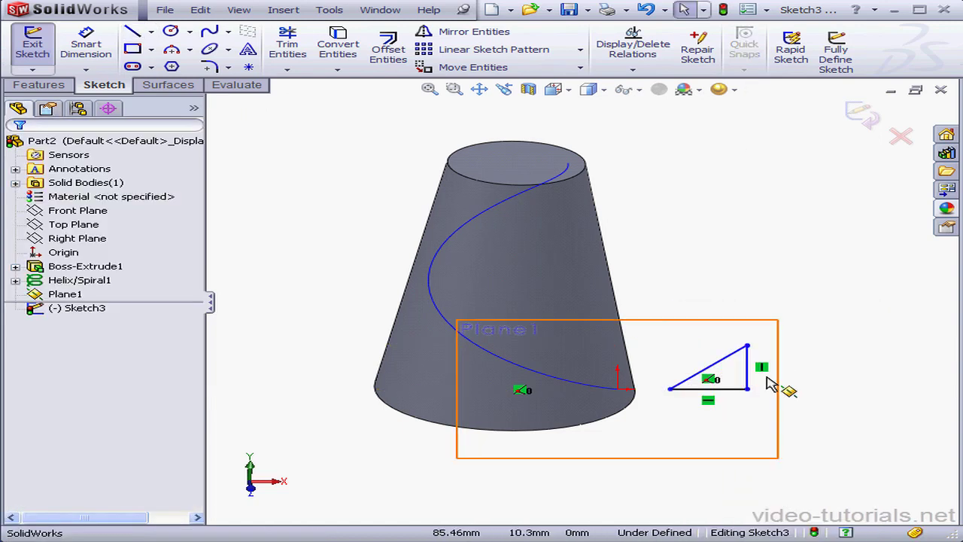
Make the triangle's horizontal and vertical sides equal, and dimension the vertical side to 20 mm
left_click_drag(764, 376, 738, 408)
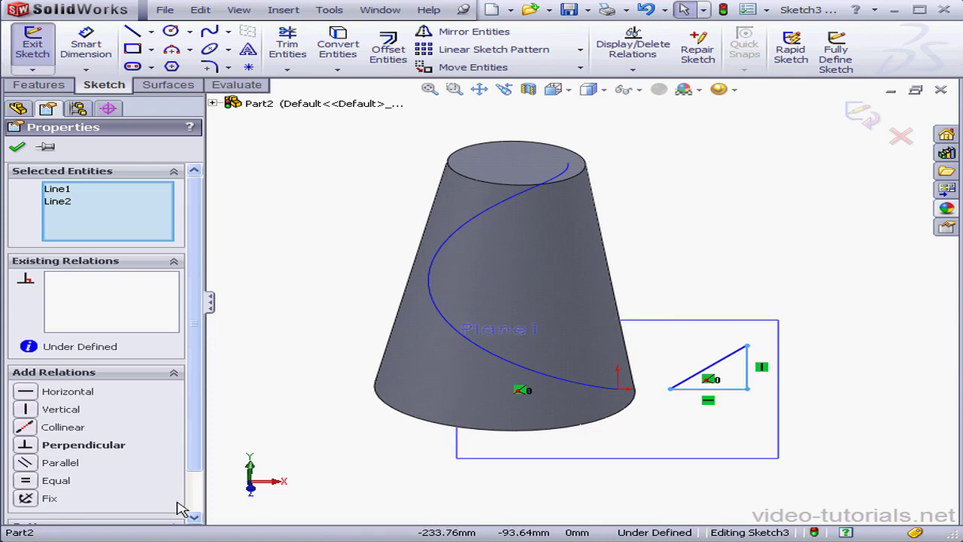
left_click(34, 482)
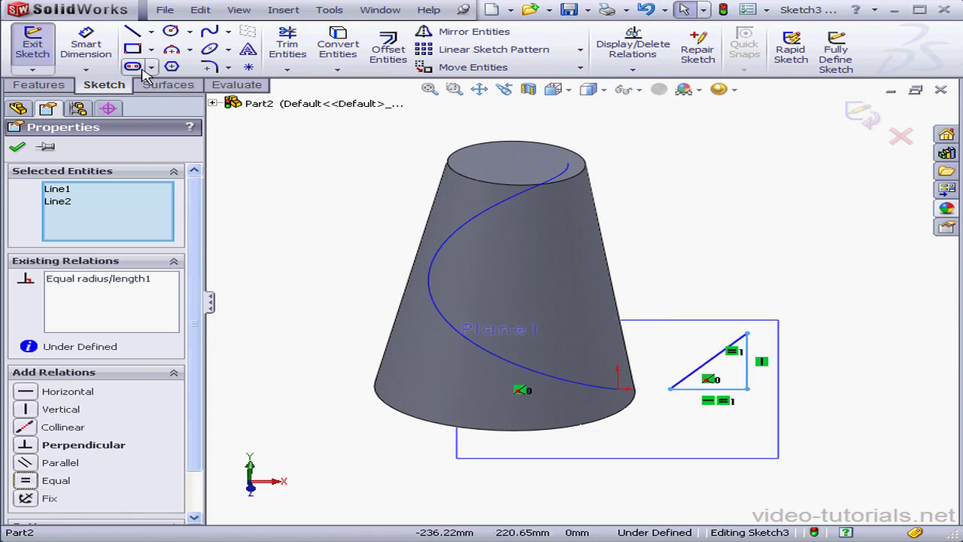
left_click(86, 47)
left_click(756, 389)
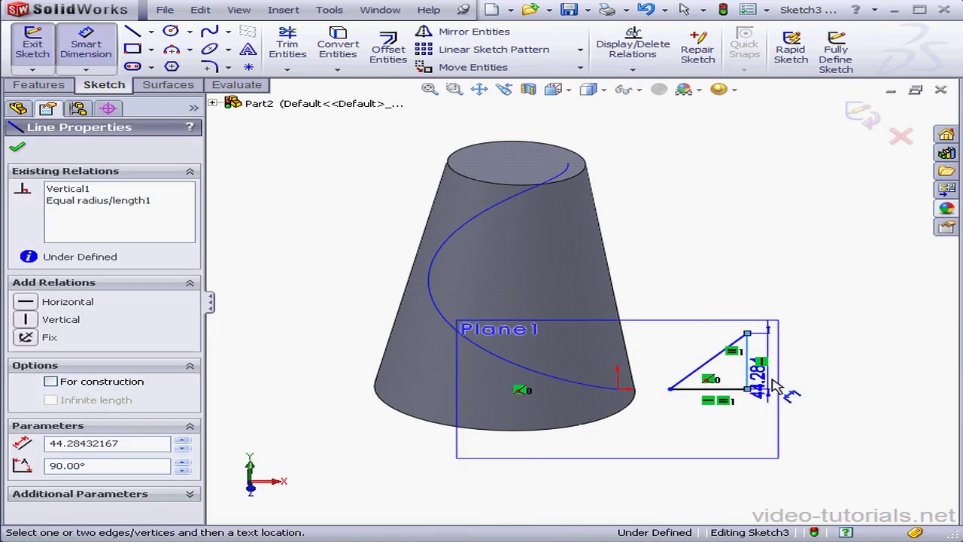
left_click(817, 380)
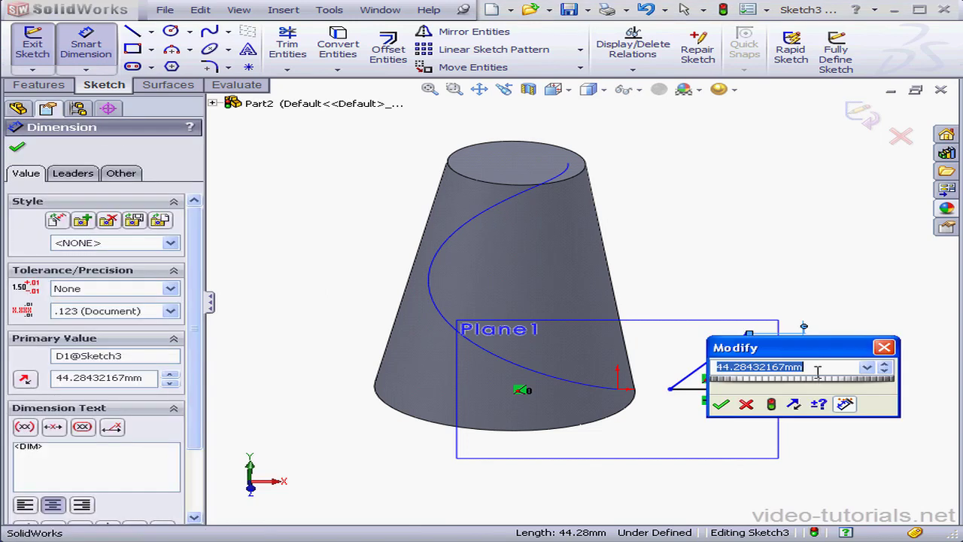
type("20")
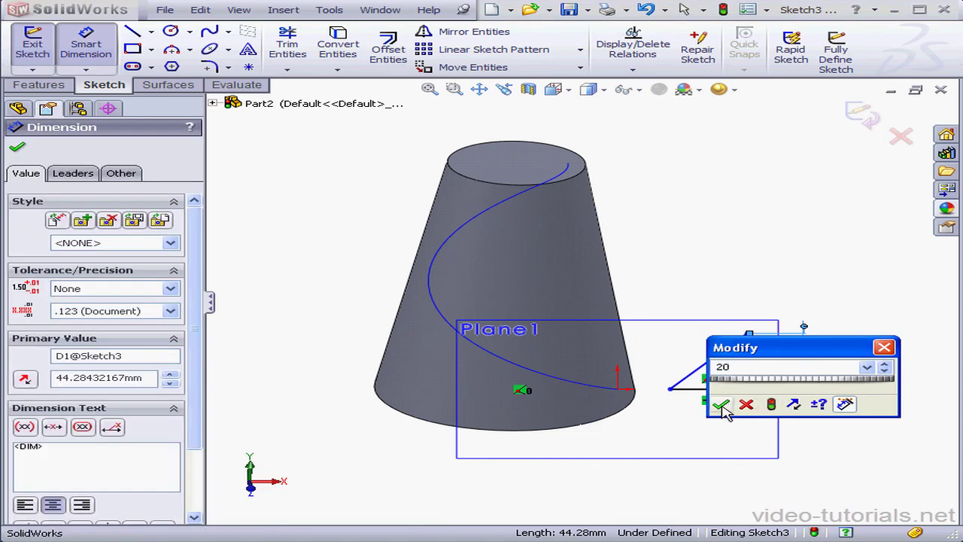
left_click(721, 404)
right_click(703, 416)
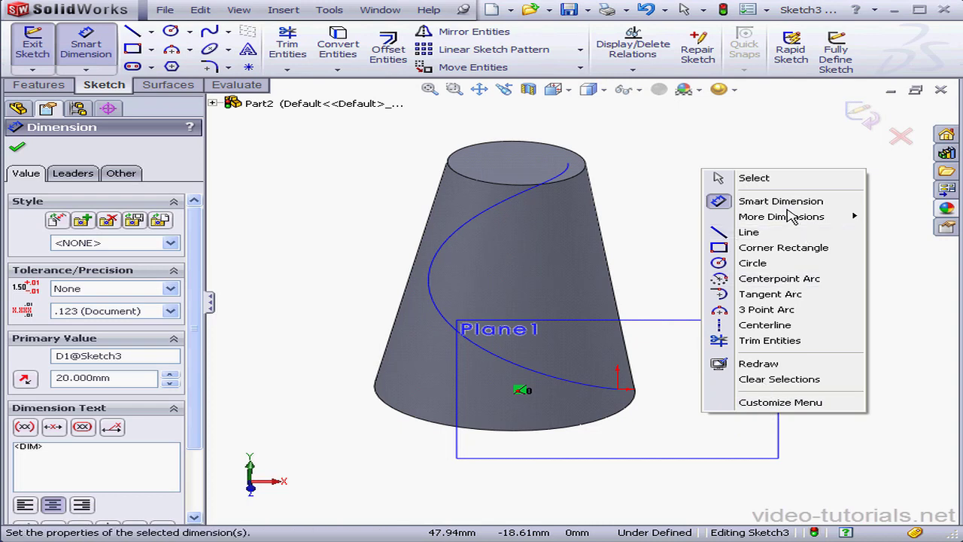
left_click(753, 177)
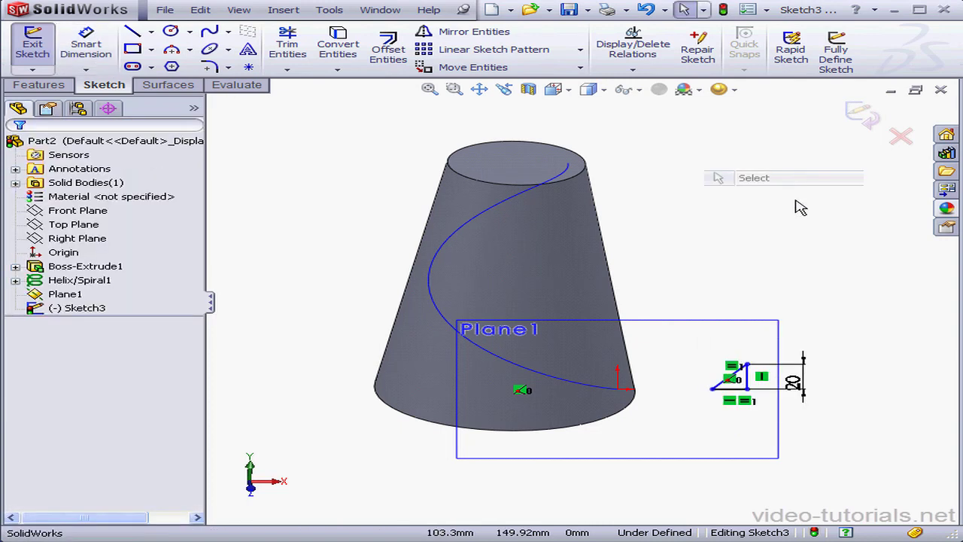
Add a Pierce relation between the triangle's sharp vertex on the horizontal side and the helix, and finish the sketch
left_click(713, 388)
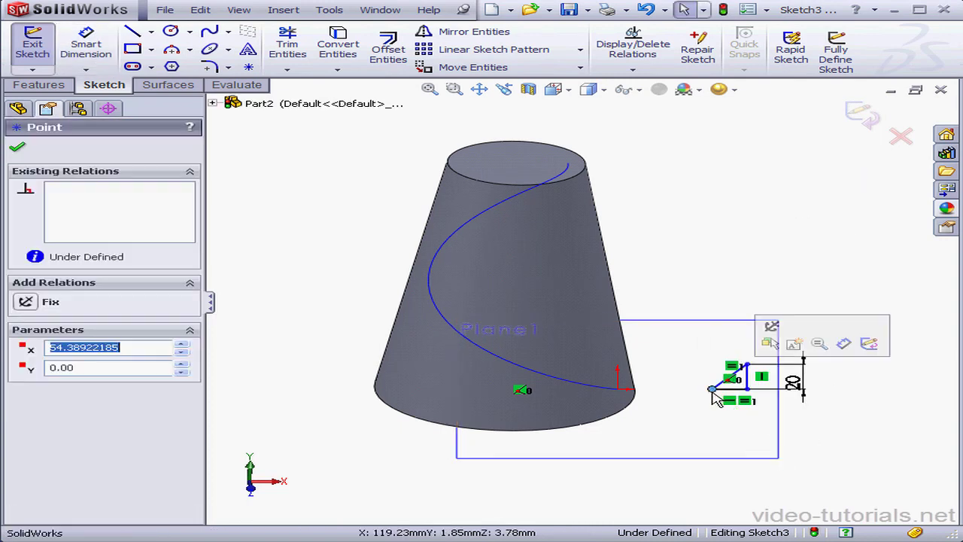
left_click(604, 387, "ctrl")
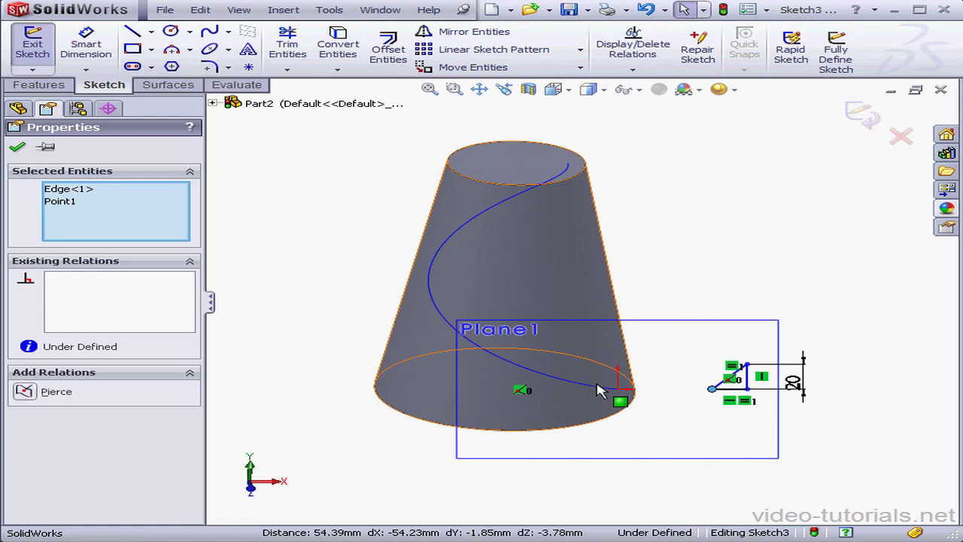
left_click(26, 391)
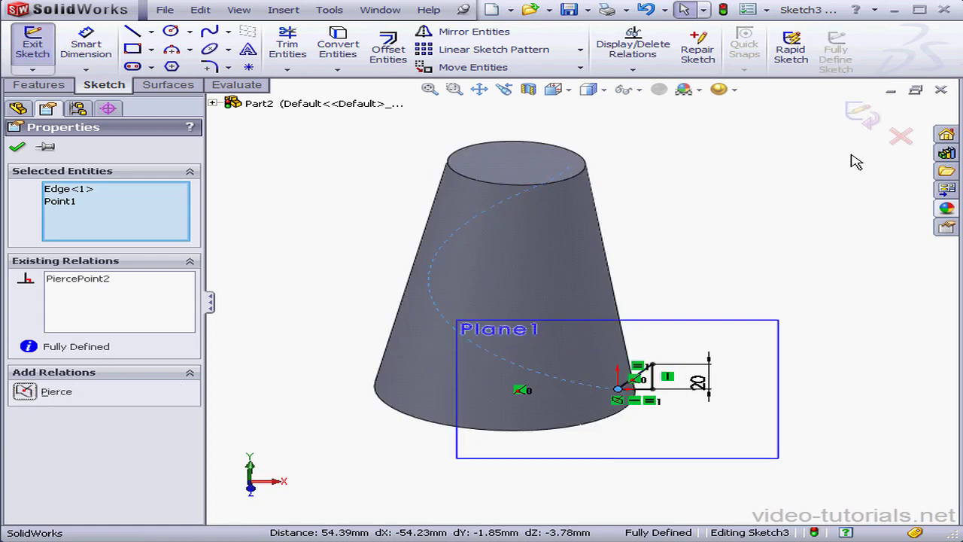
left_click(869, 121)
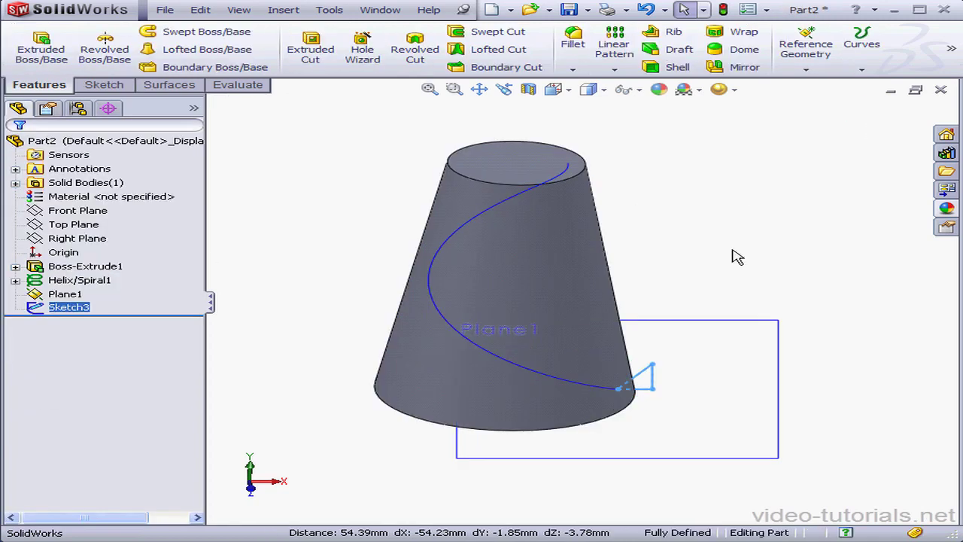
left_click(688, 239)
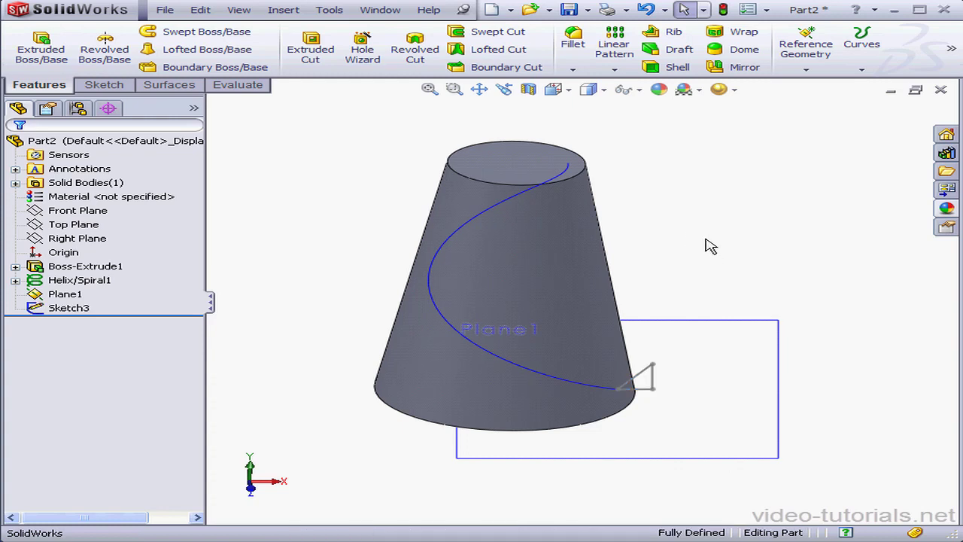
Revolve the triangle 360 degrees about its horizontal side as a separate body, with Merge result off
left_click(105, 51)
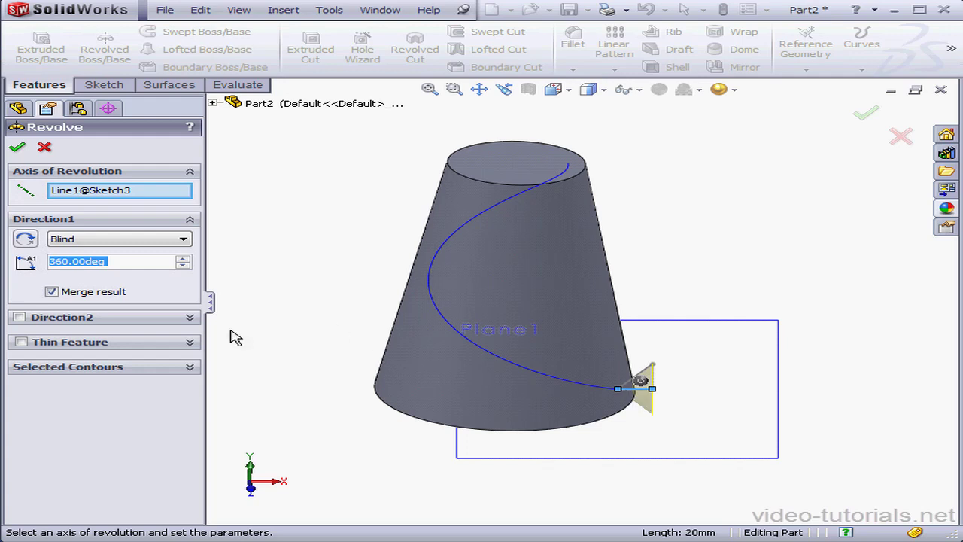
left_click(52, 292)
left_click(16, 147)
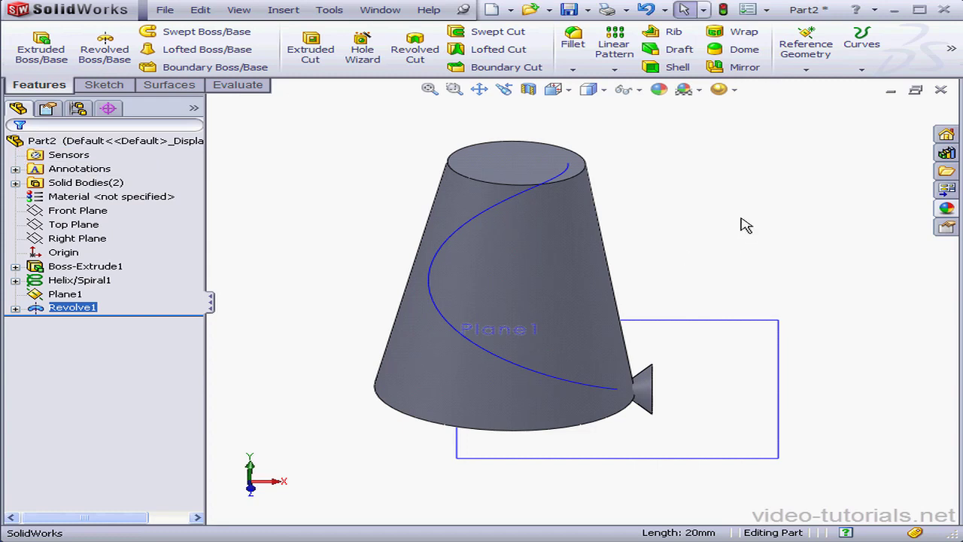
Create a solid-sweep cut using the revolved cone as tool body and the helix as path, with Show preview enabled
left_click(500, 34)
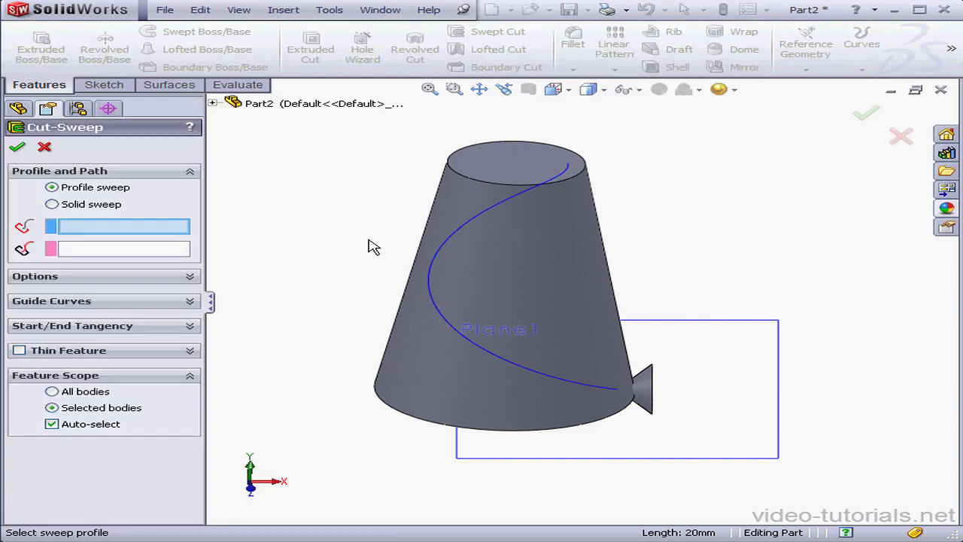
left_click(52, 204)
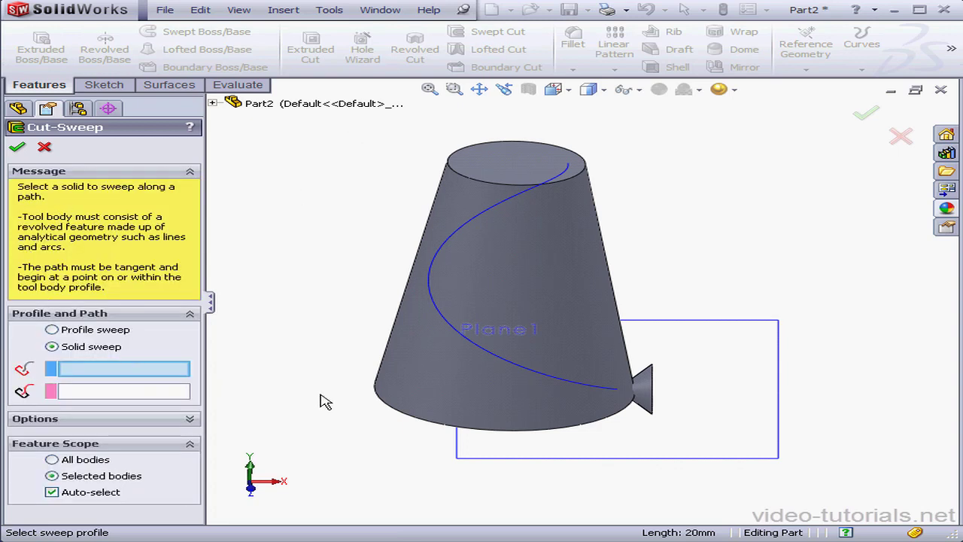
left_click(640, 389)
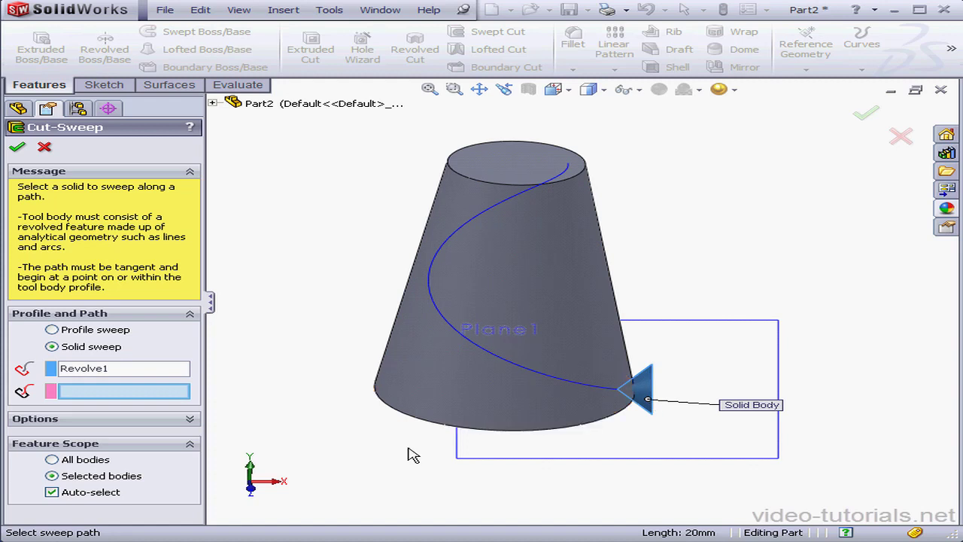
left_click(589, 395)
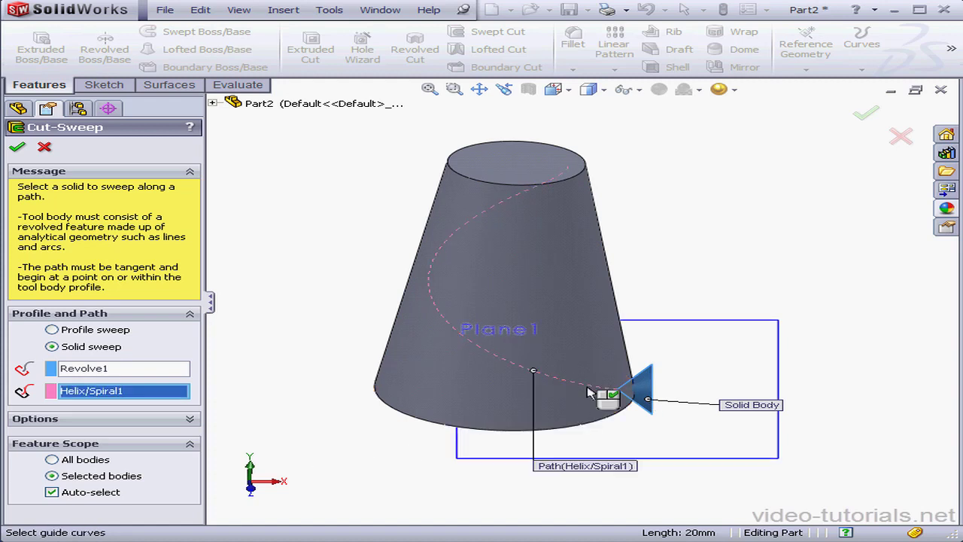
left_click(192, 421)
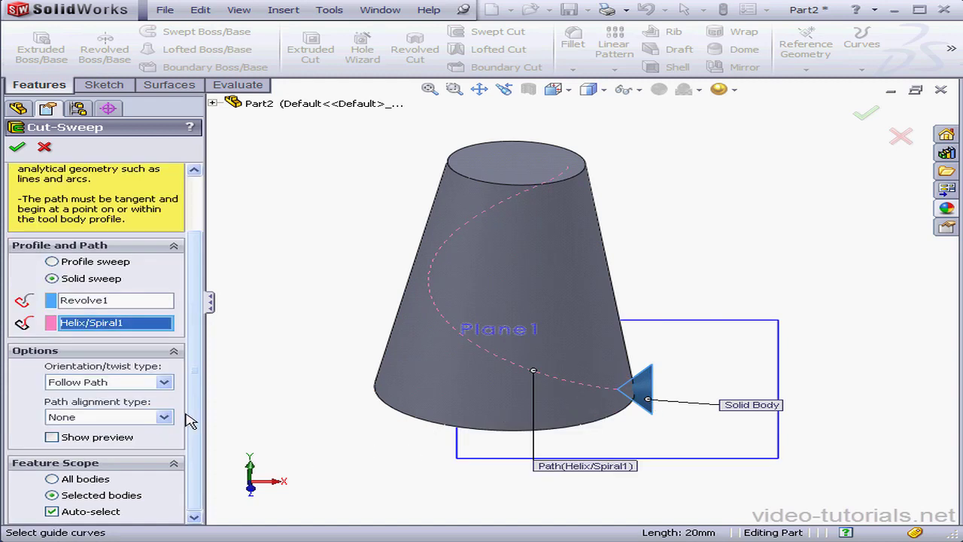
left_click(51, 437)
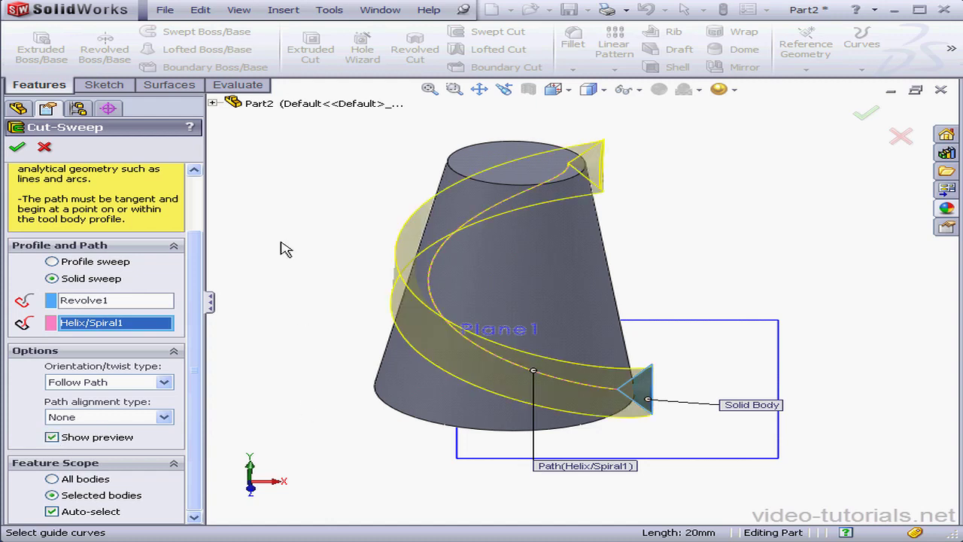
left_click(18, 149)
middle_click_drag(477, 295, 382, 268)
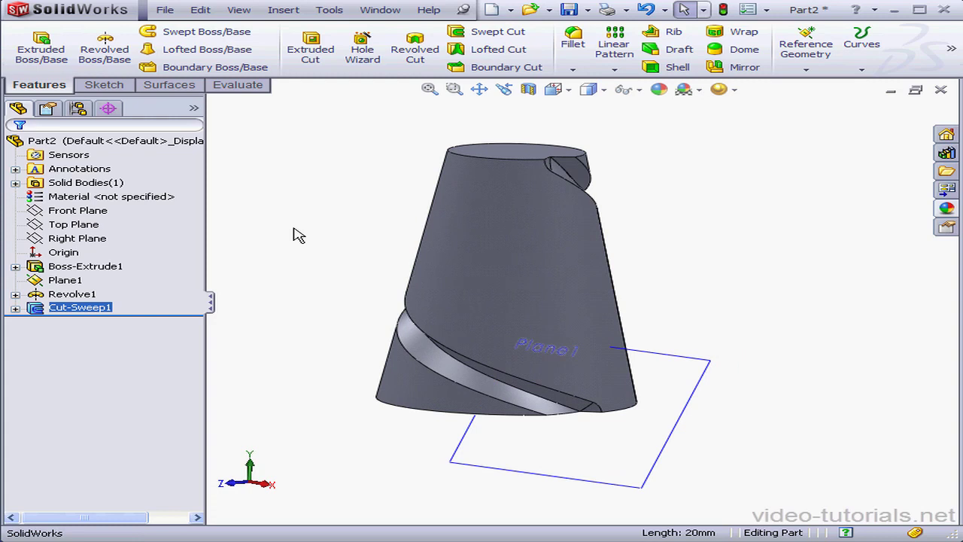